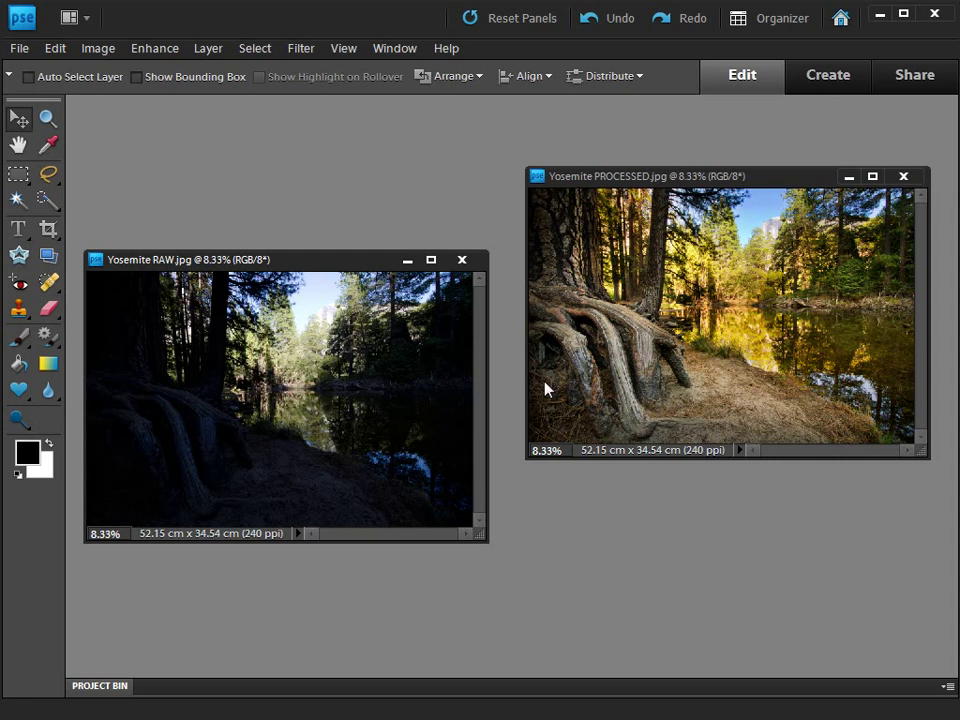
Close the RAW and PROCESSED Yosemite JPEGs and open the Yosemite DNG file from the KS April 2013 folder.
click(462, 259)
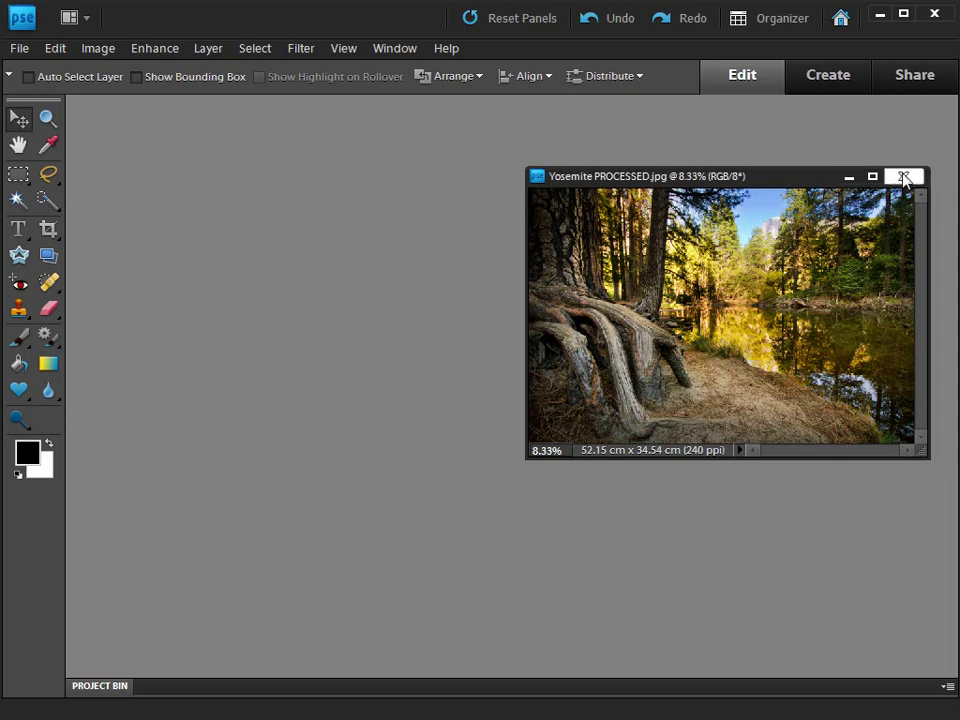
click(904, 176)
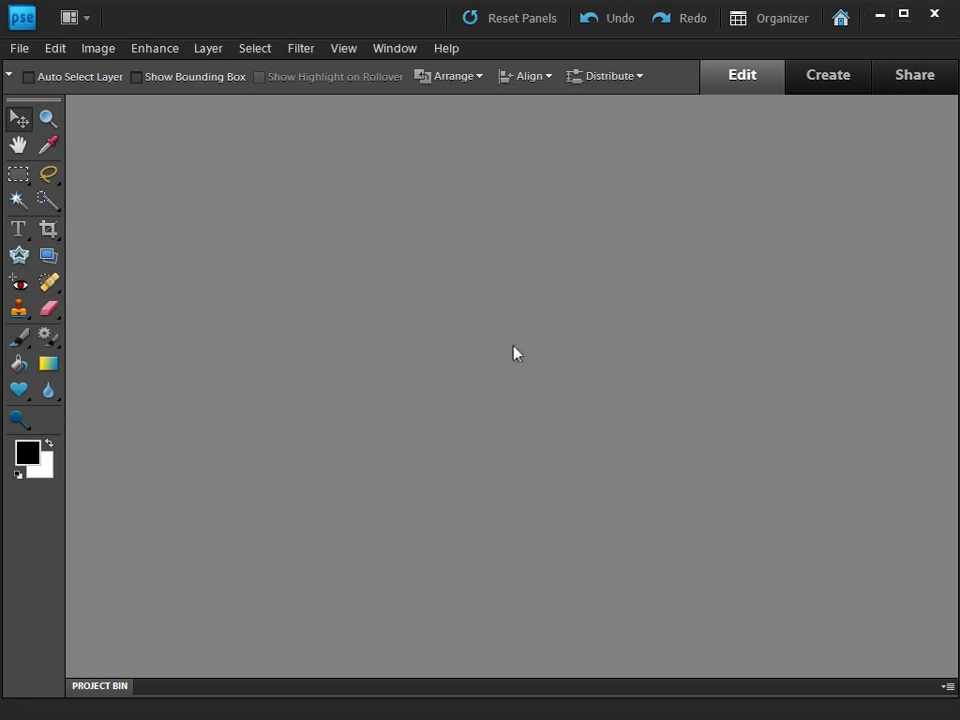
click(20, 48)
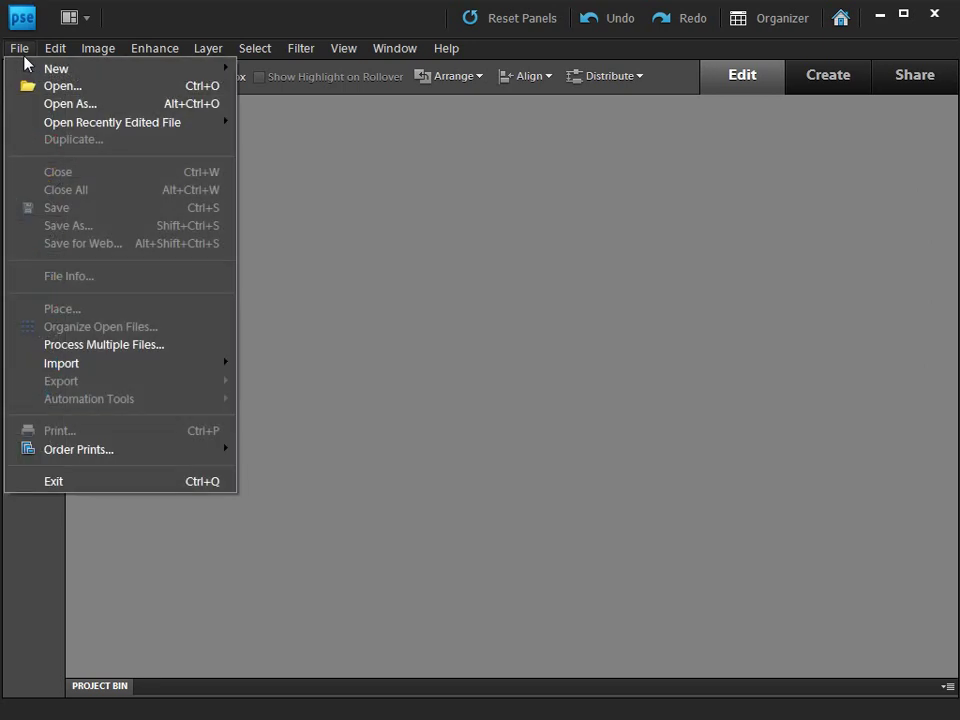
click(70, 87)
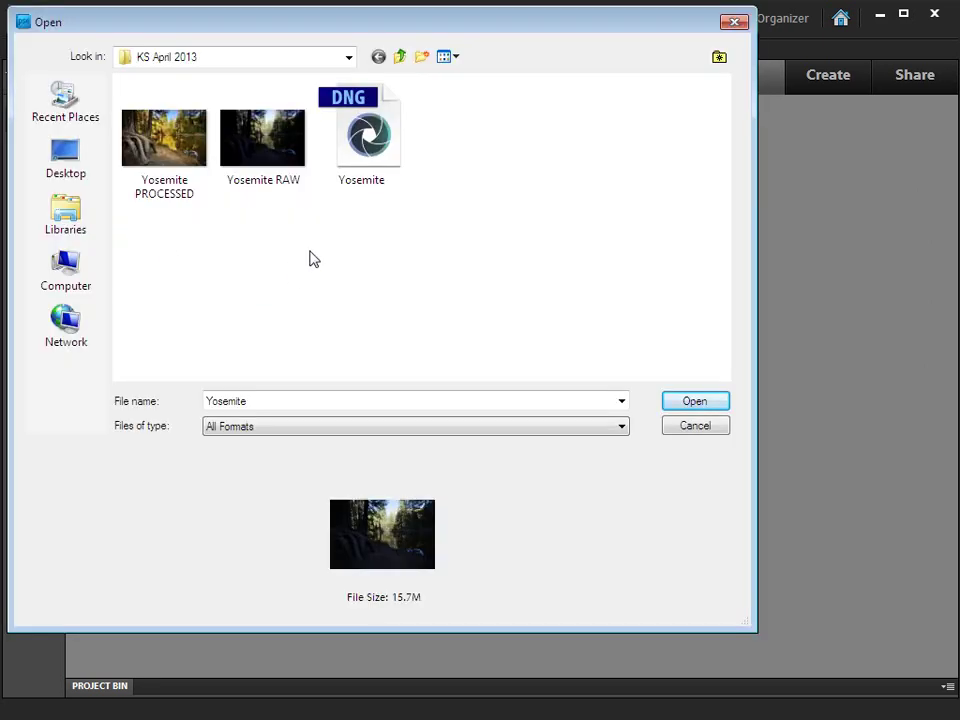
click(368, 160)
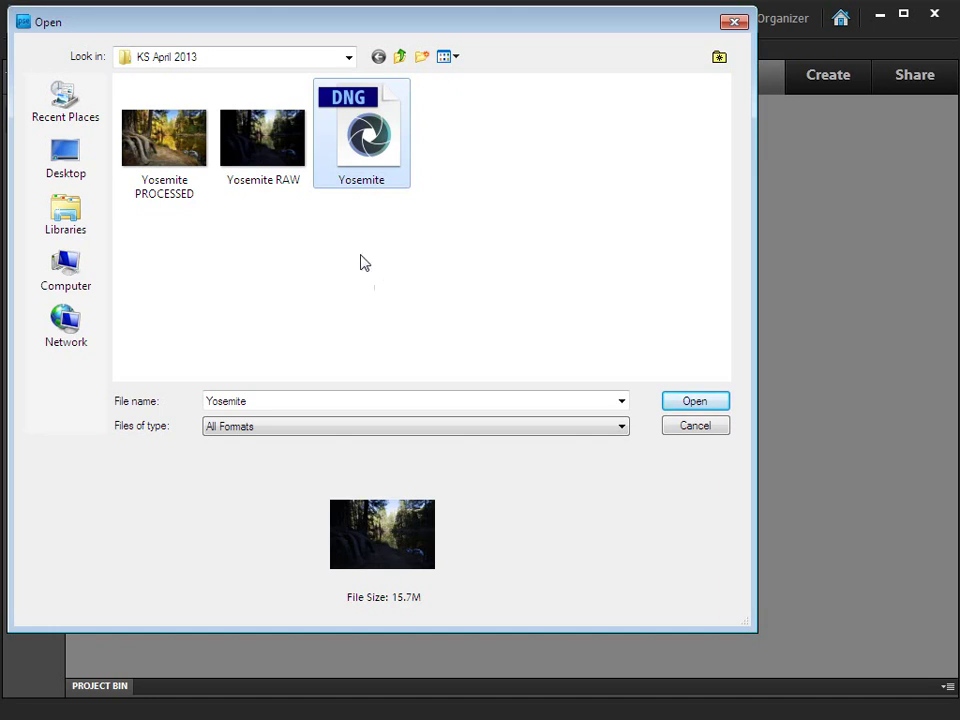
click(683, 402)
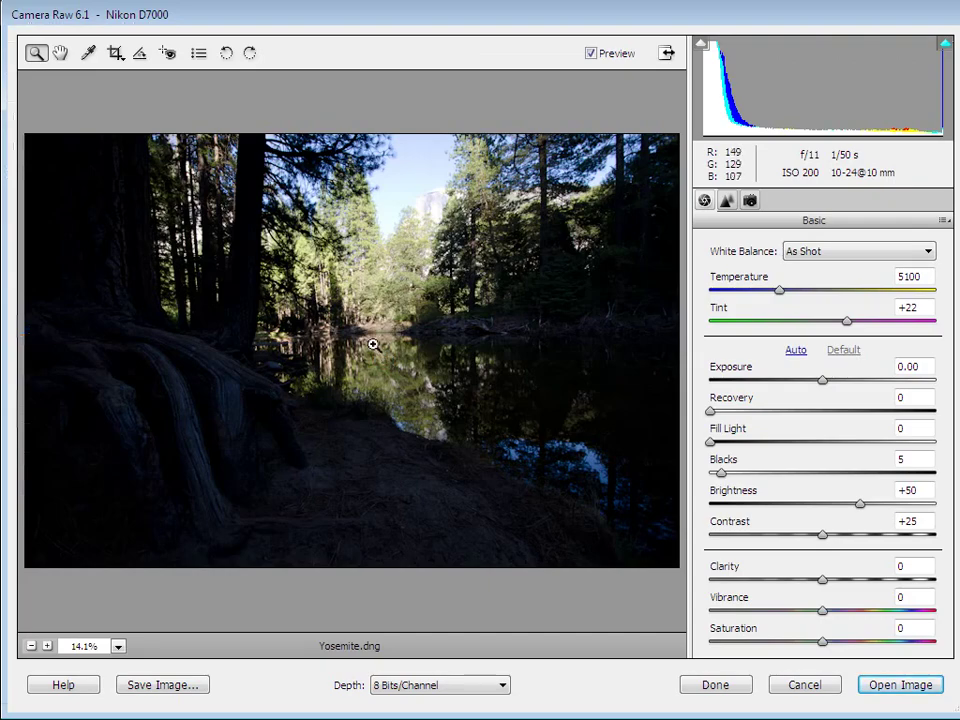
drag(413, 19, 240, 19)
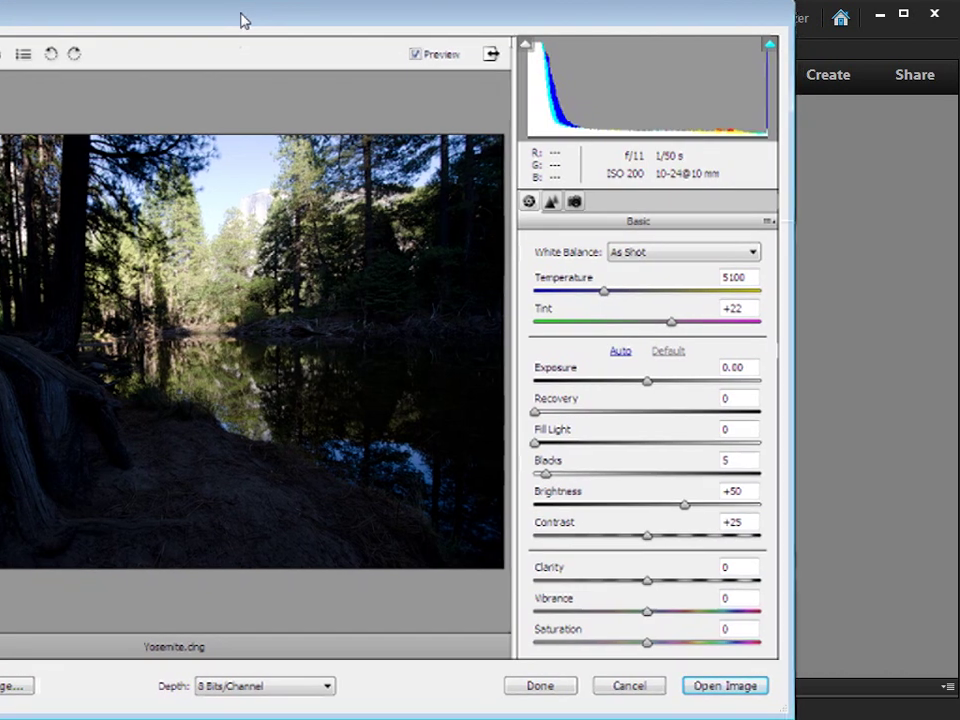
click(768, 221)
click(852, 263)
drag(304, 26, 471, 26)
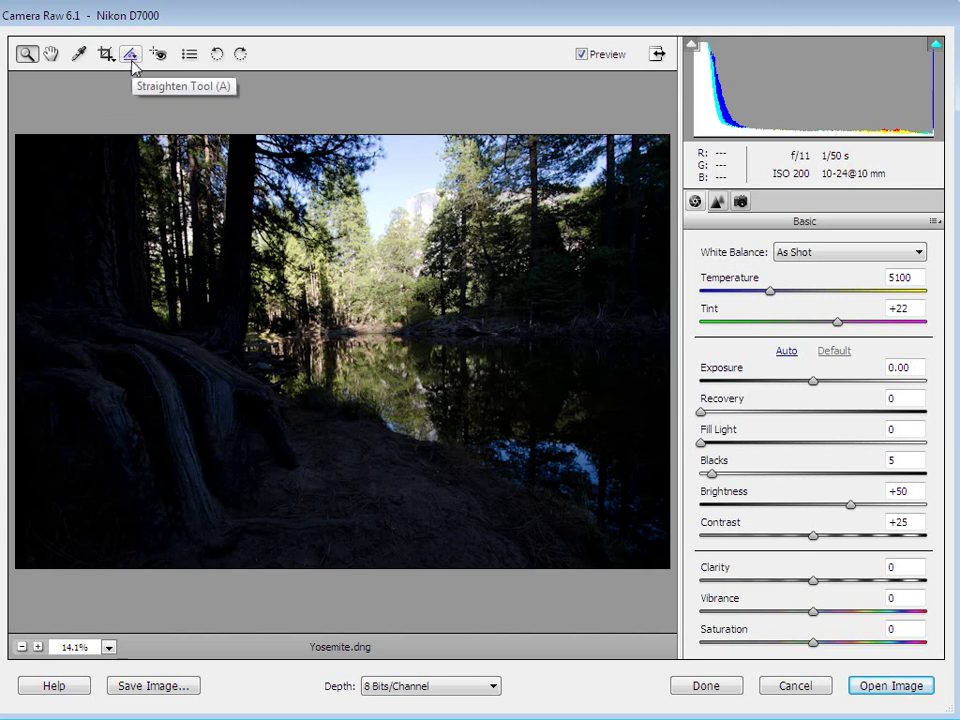
Straighten the photo along the far shoreline of the lake and apply the rotated crop.
click(131, 56)
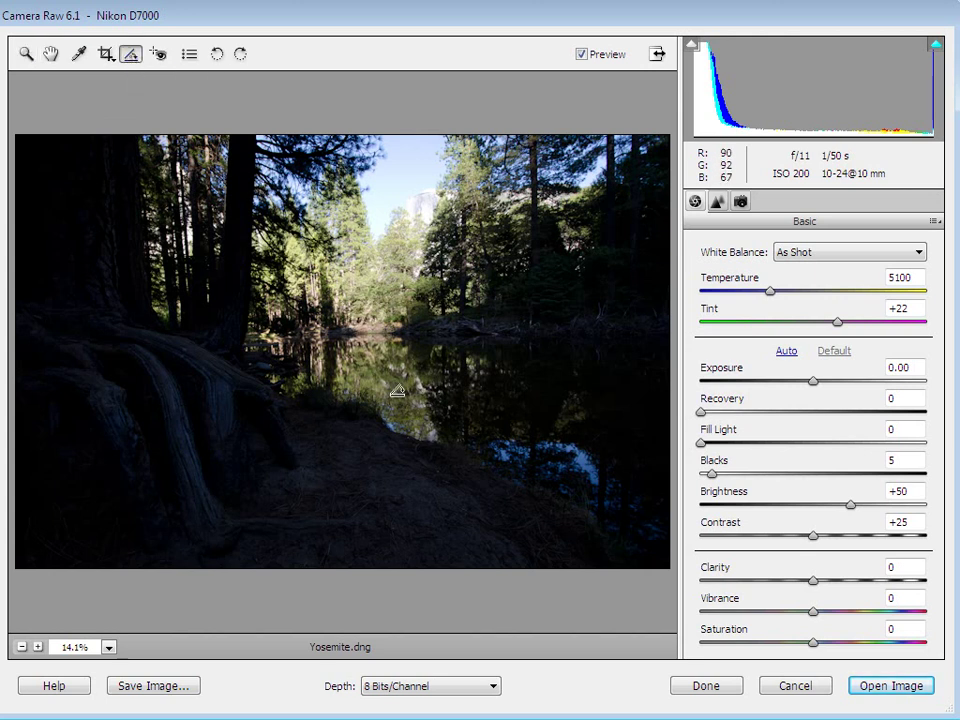
drag(272, 331, 474, 326)
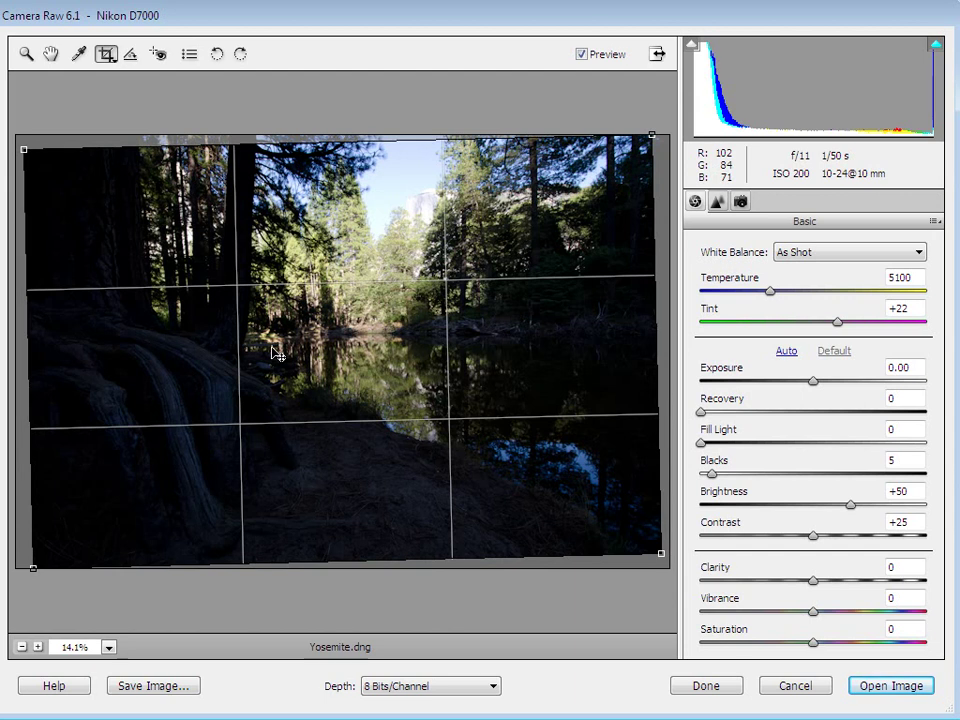
key(Return)
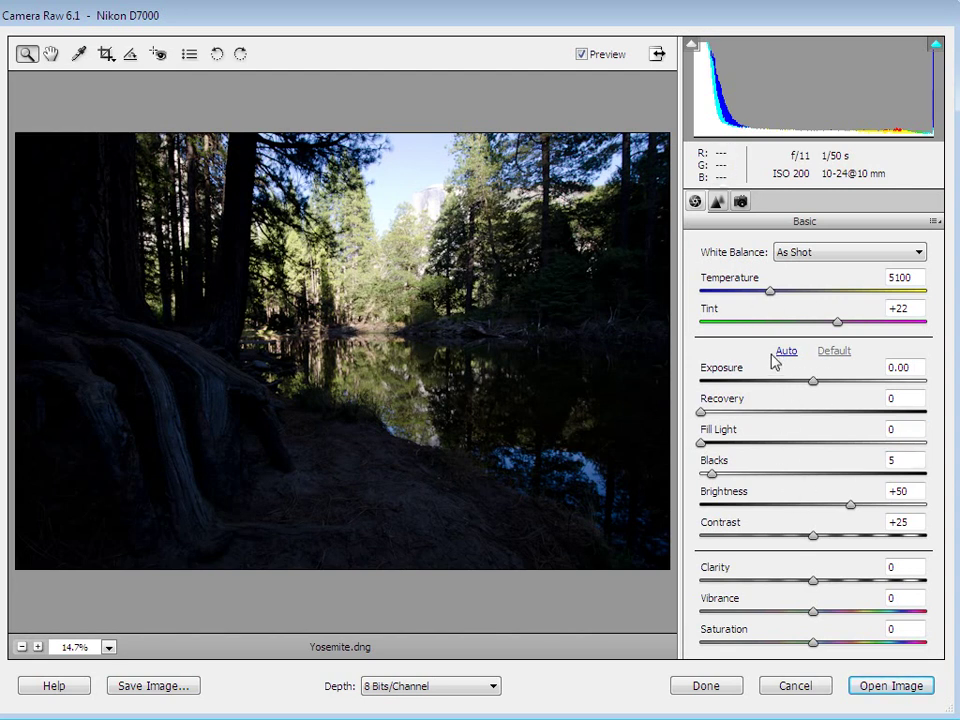
Set the white balance temperature to 5500 and lower the exposure to -1.50.
click(771, 296)
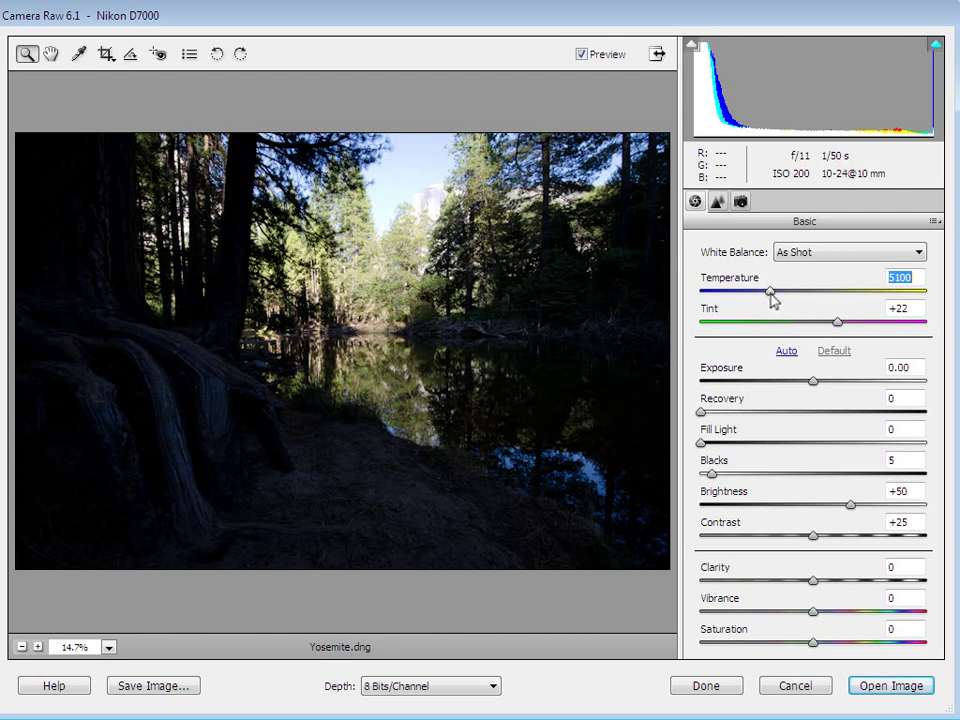
drag(771, 296, 781, 300)
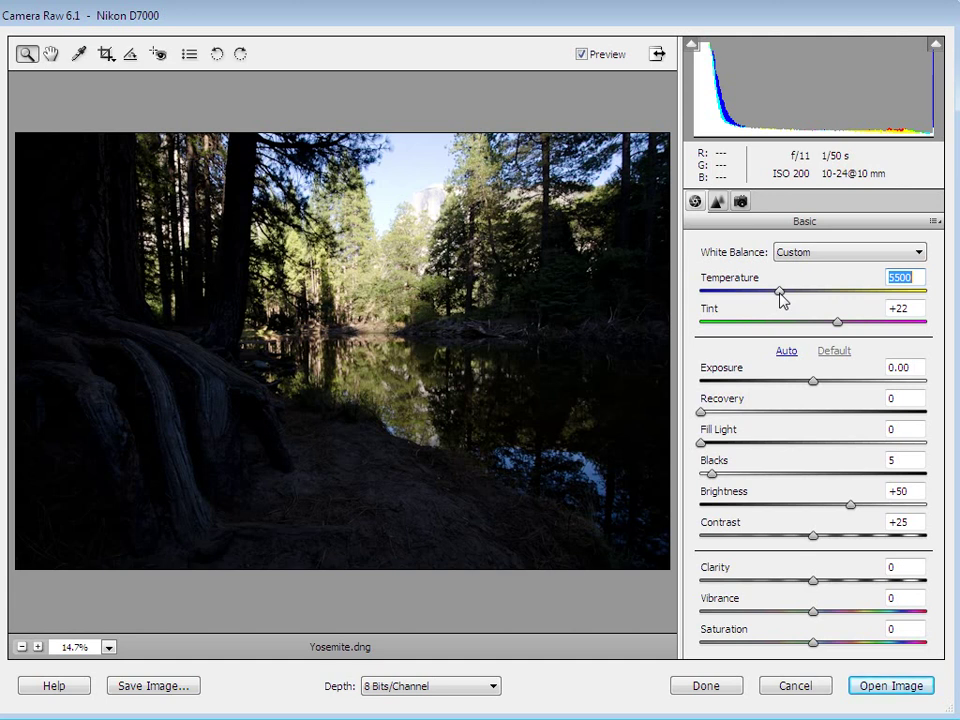
click(811, 388)
mouse_move(811, 388)
mouse_down()
mouse_move(784, 384)
mouse_move(811, 391)
mouse_up()
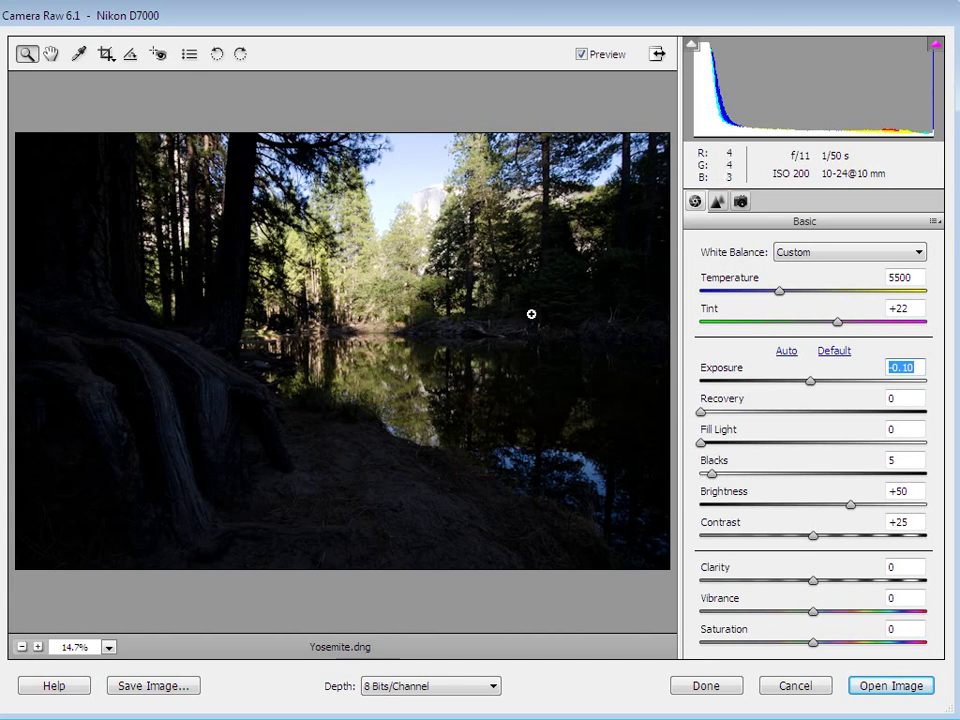
key(alt)
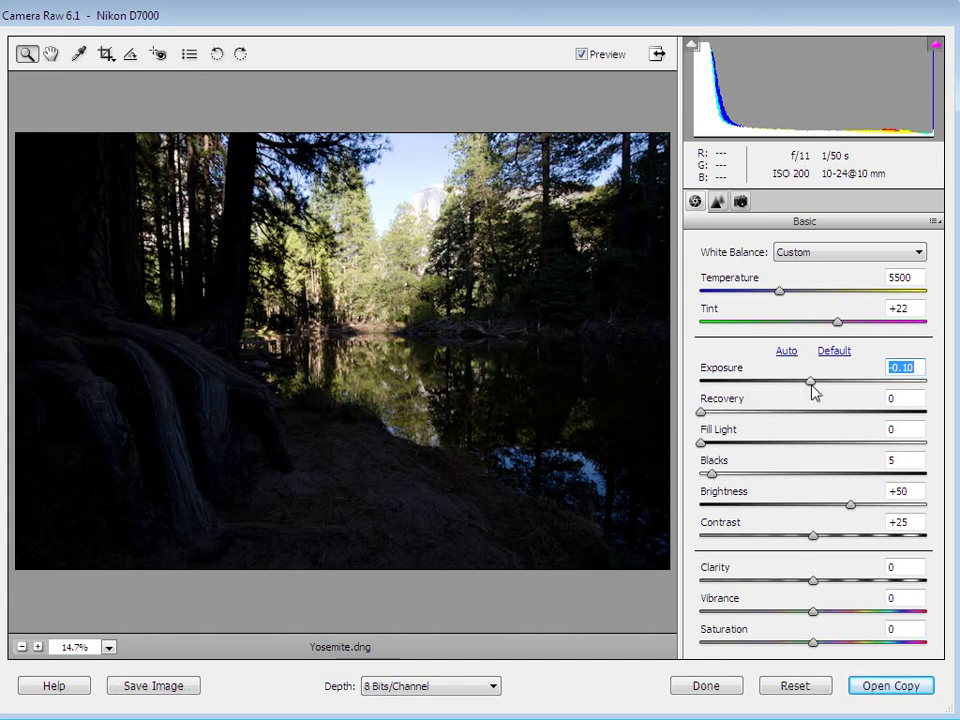
drag(812, 388, 786, 394)
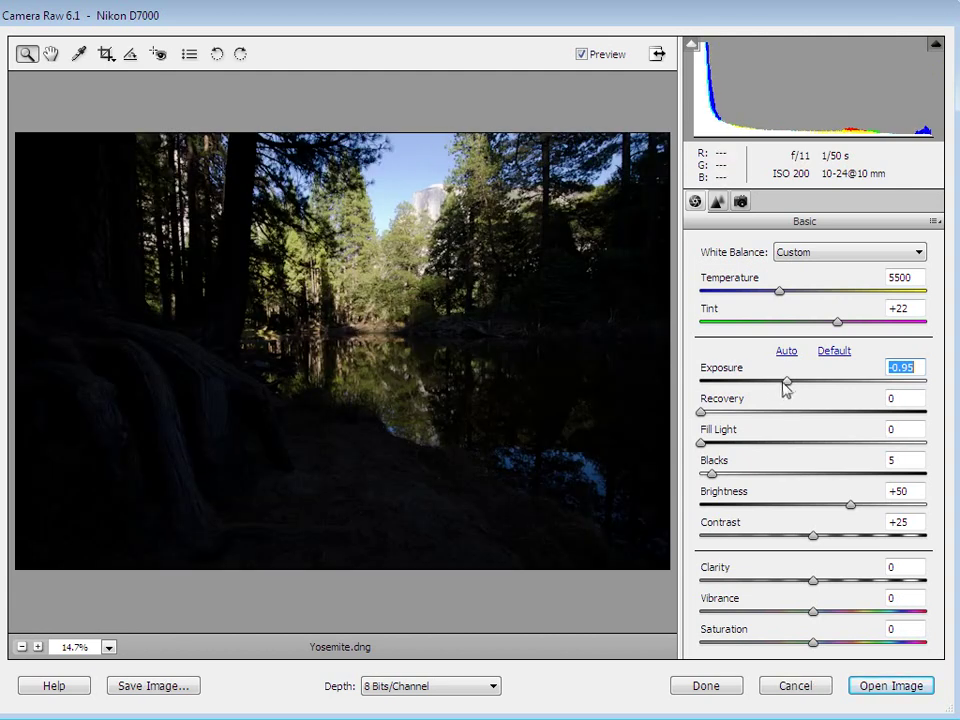
drag(786, 389, 770, 389)
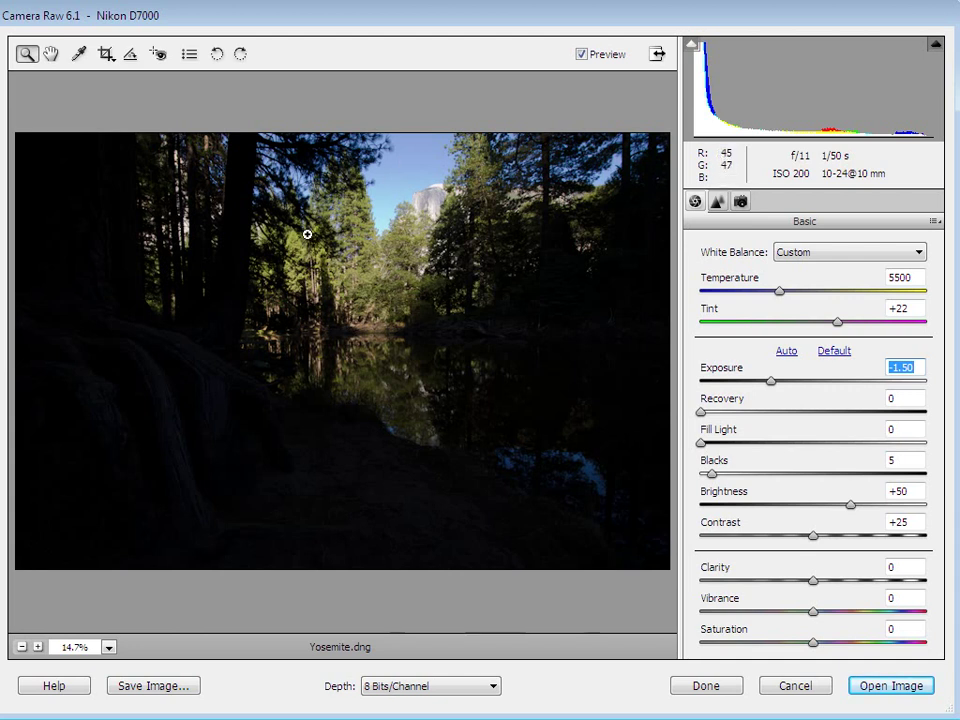
Raise Fill Light to 100 and inspect the trees and the shadowed roots up close.
drag(702, 443, 930, 448)
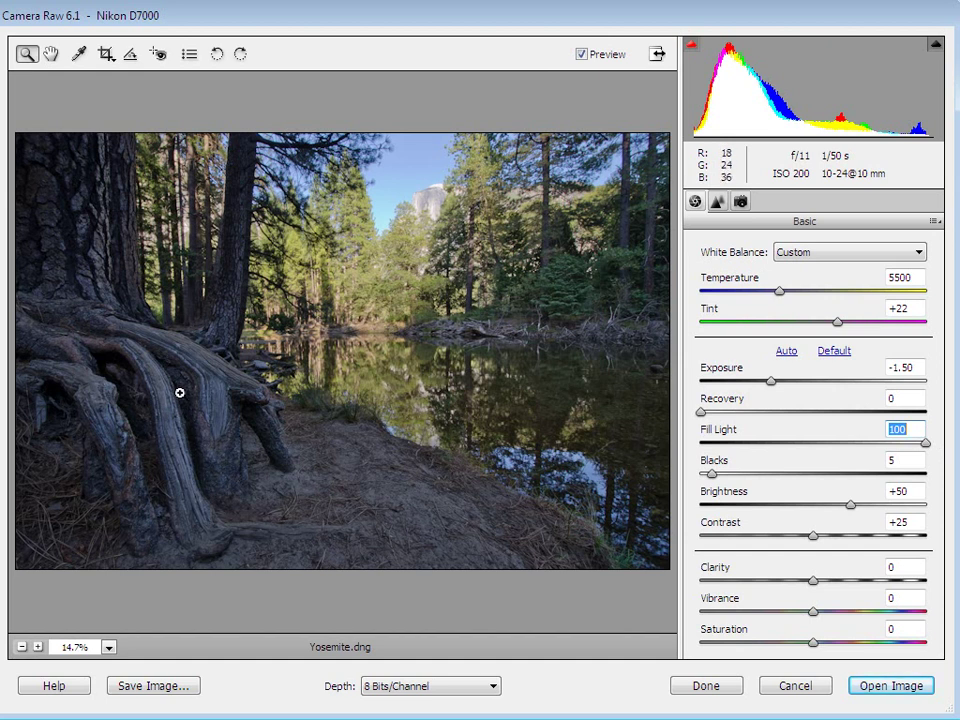
drag(342, 238, 404, 251)
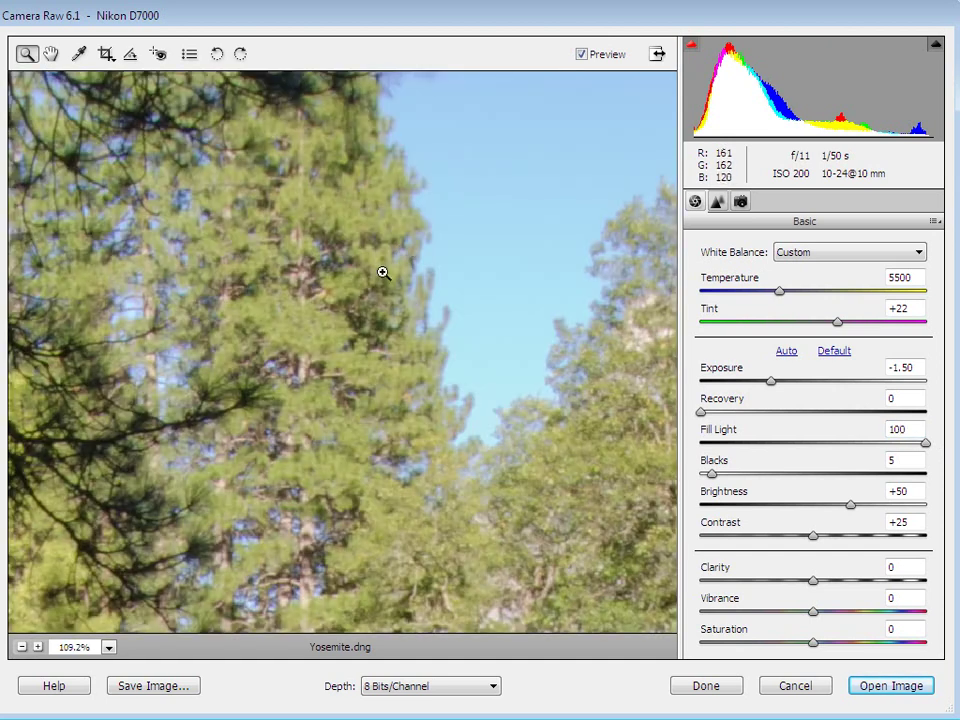
key(space)
drag(244, 455, 357, 325)
drag(232, 580, 491, 202)
drag(78, 518, 343, 336)
drag(259, 547, 475, 145)
drag(355, 397, 500, 239)
drag(149, 539, 336, 399)
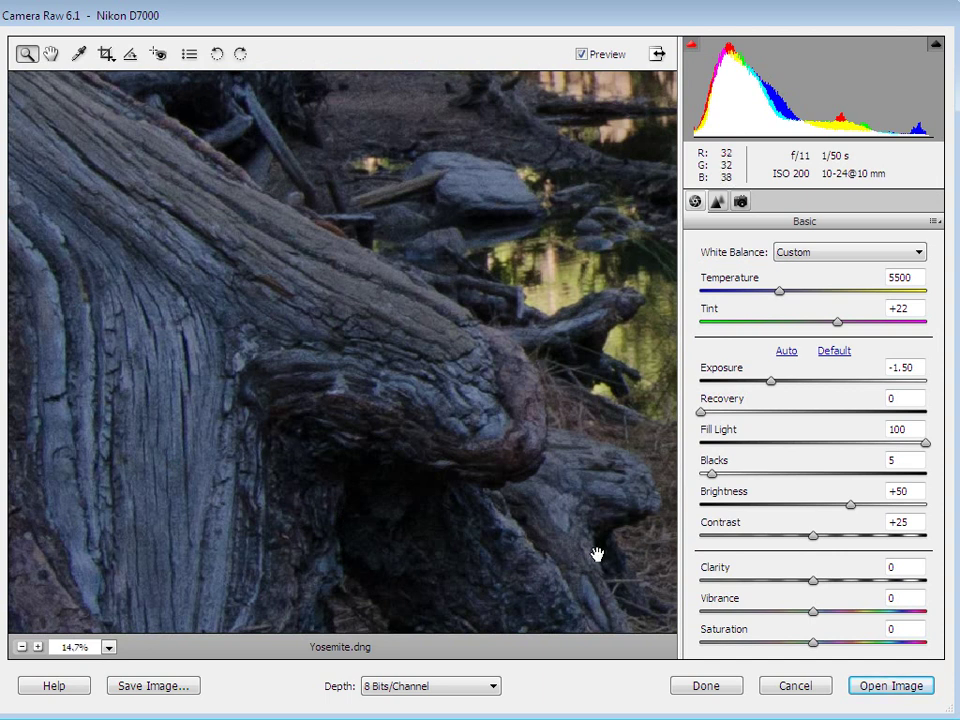
key(ctrl+0)
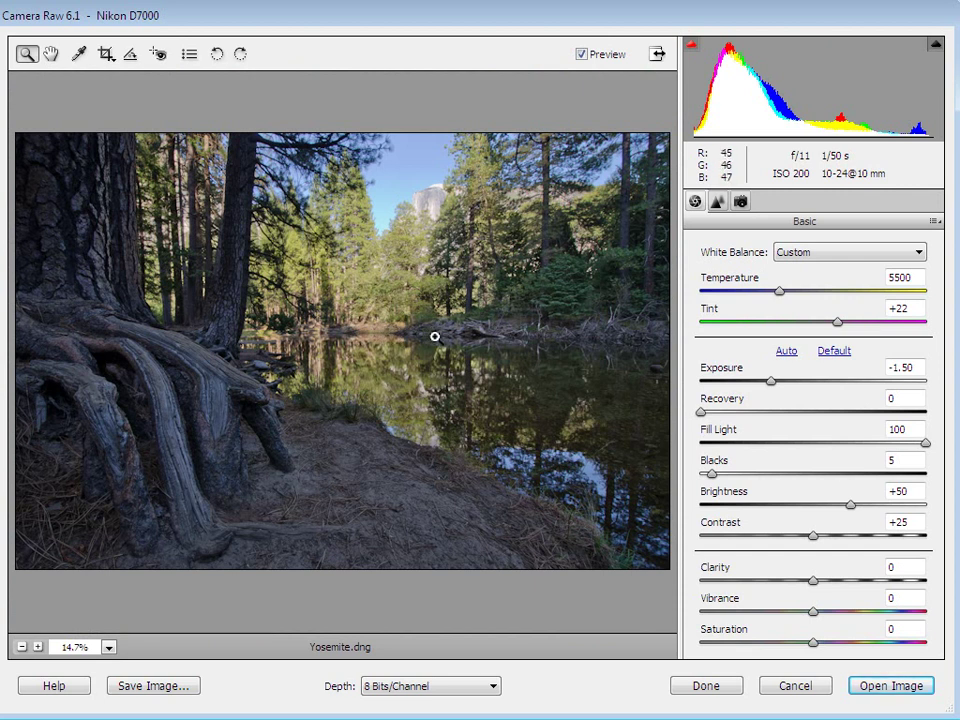
Set Fill Light to 6 and Blacks to 10.
click(721, 443)
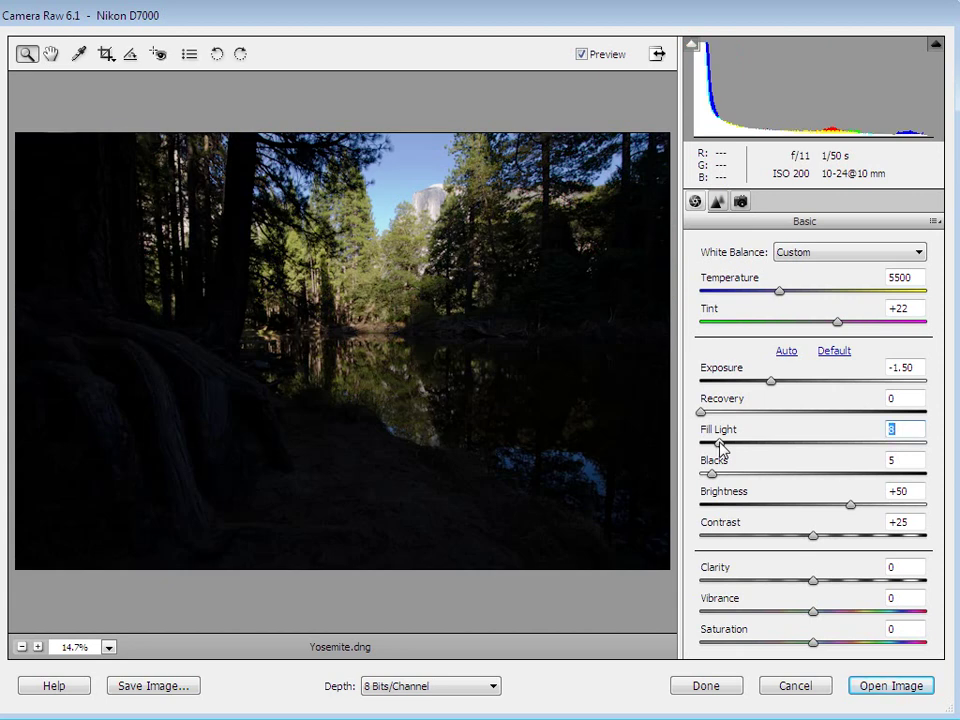
drag(724, 446, 711, 446)
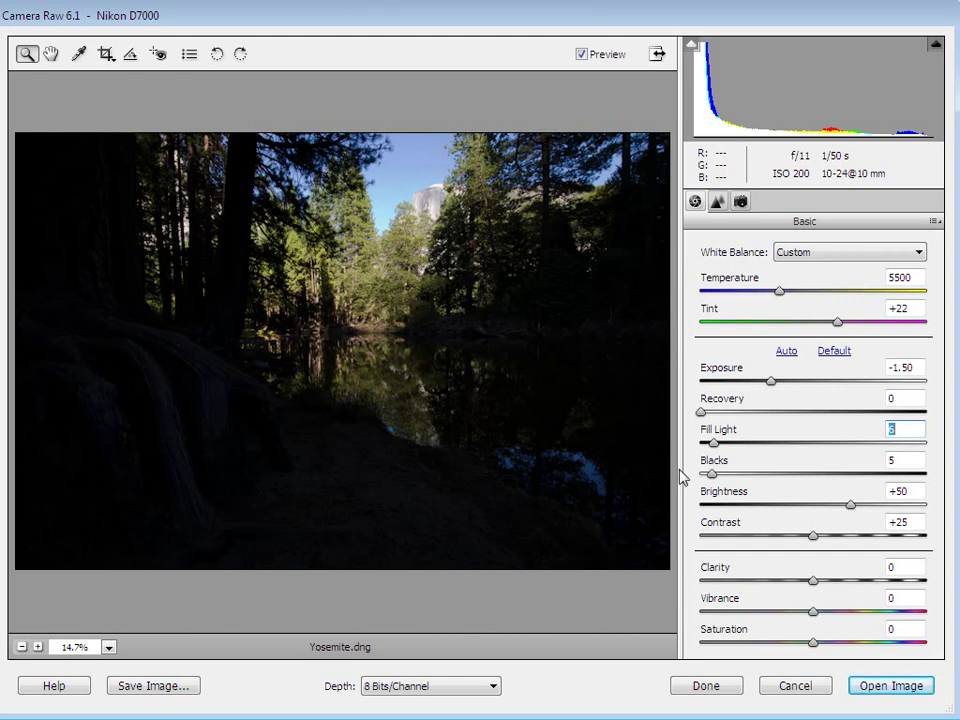
drag(712, 478, 724, 478)
Set Contrast to +50 and both Clarity and Vibrance to +20.
drag(813, 536, 856, 542)
drag(812, 580, 841, 592)
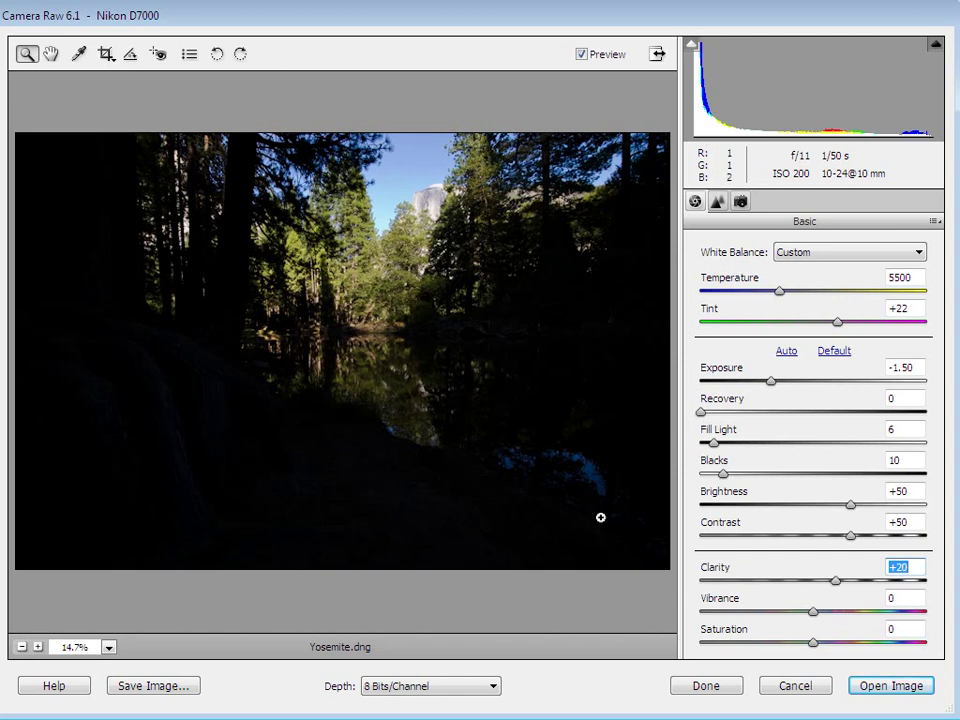
drag(814, 617, 838, 623)
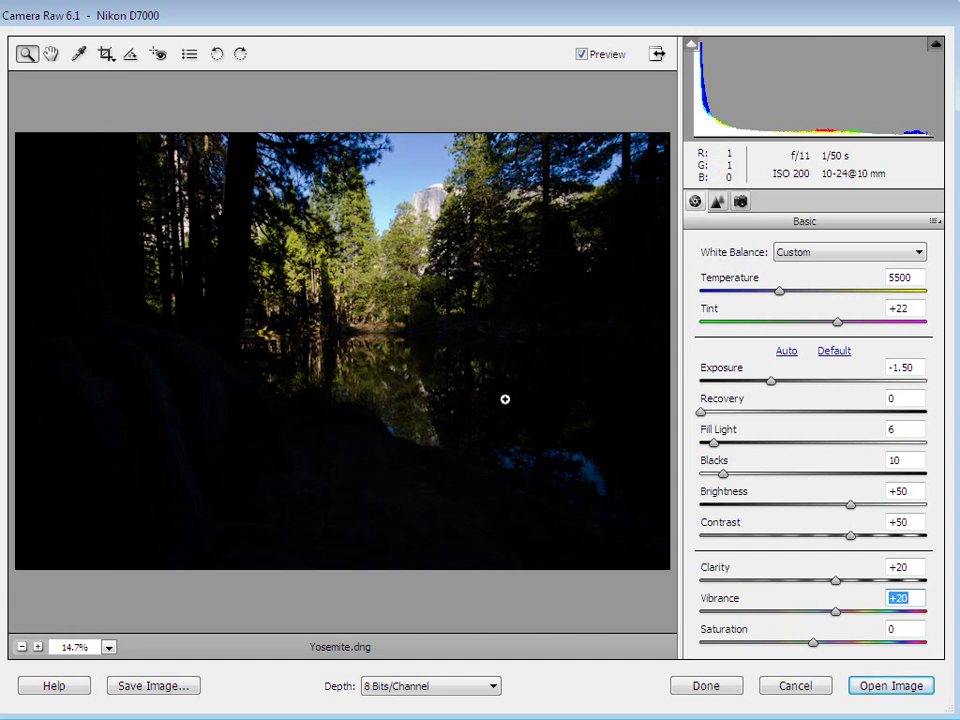
Open the adjusted raw photo in the editor and save it as the JPEG Yosemite1 at maximum quality 12.
click(880, 687)
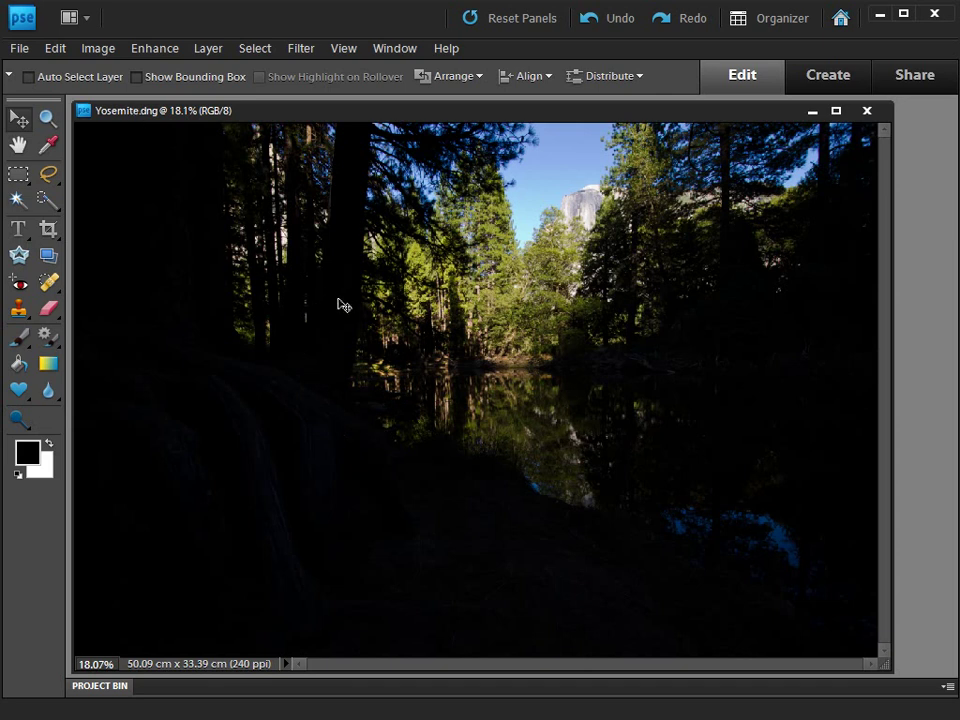
click(15, 49)
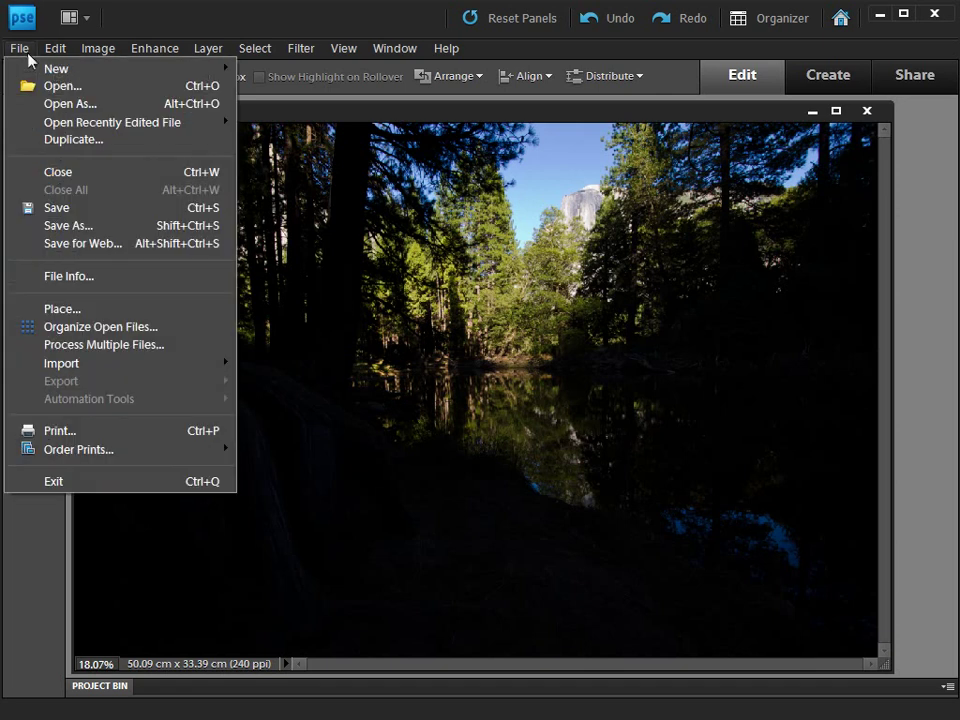
click(64, 226)
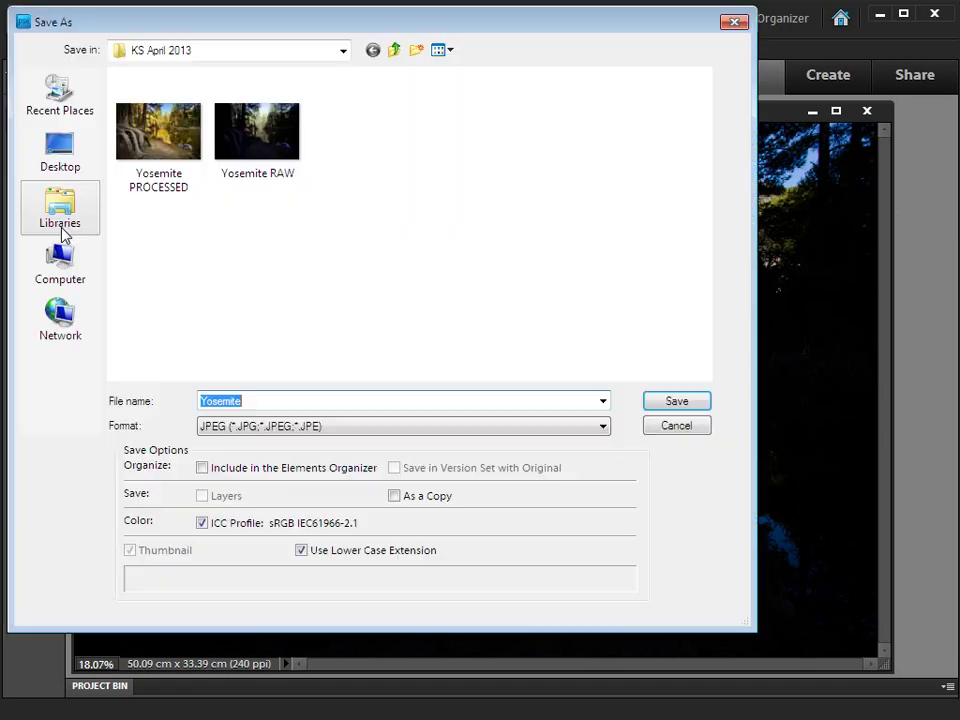
click(257, 400)
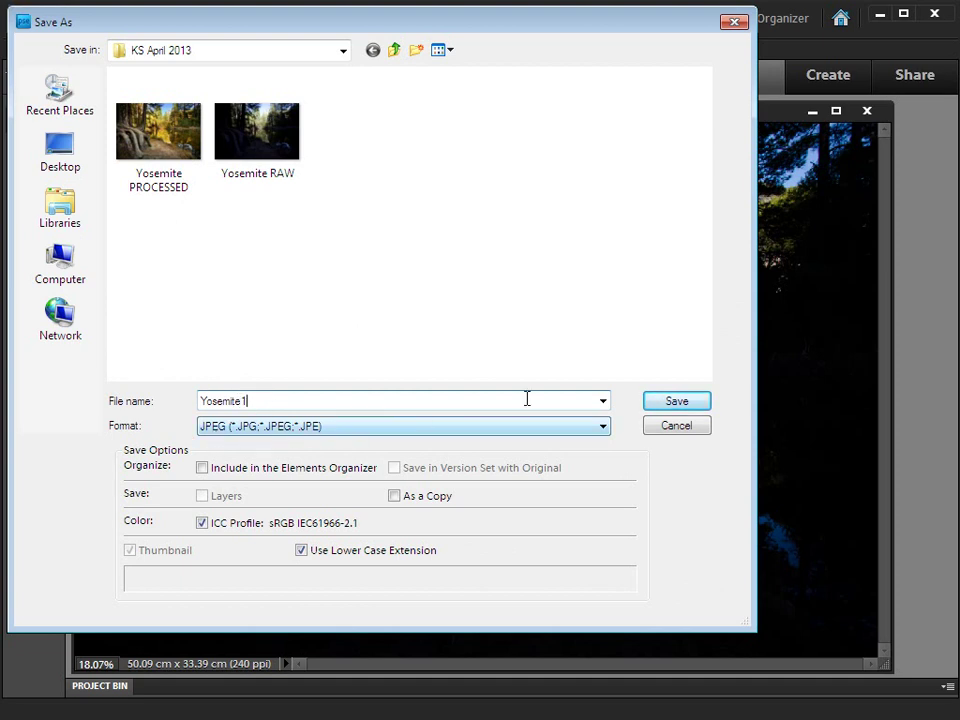
click(680, 402)
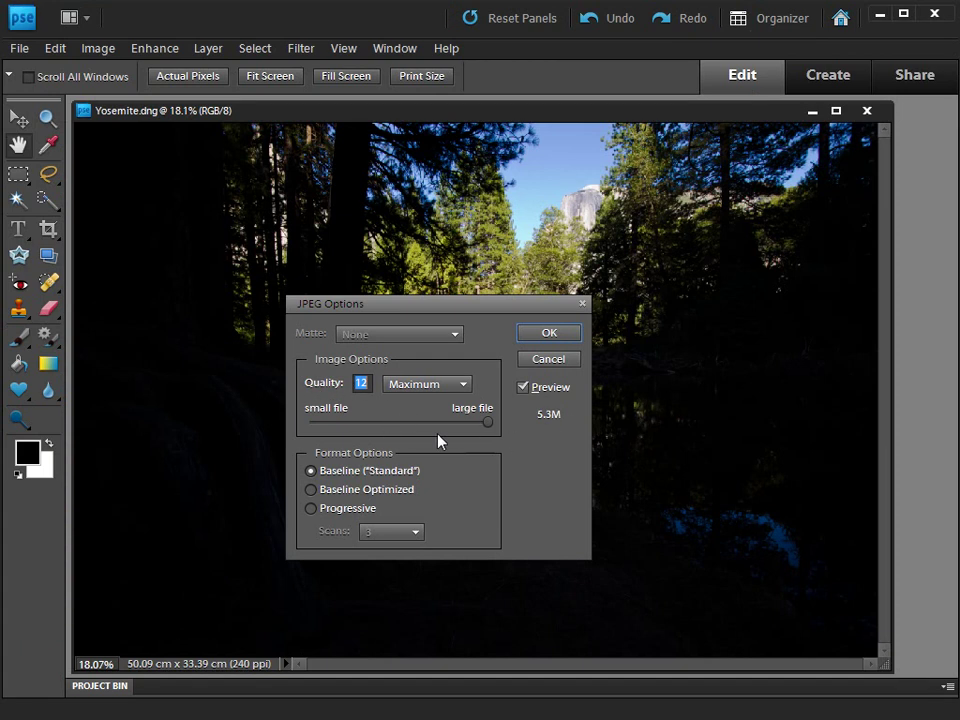
click(552, 335)
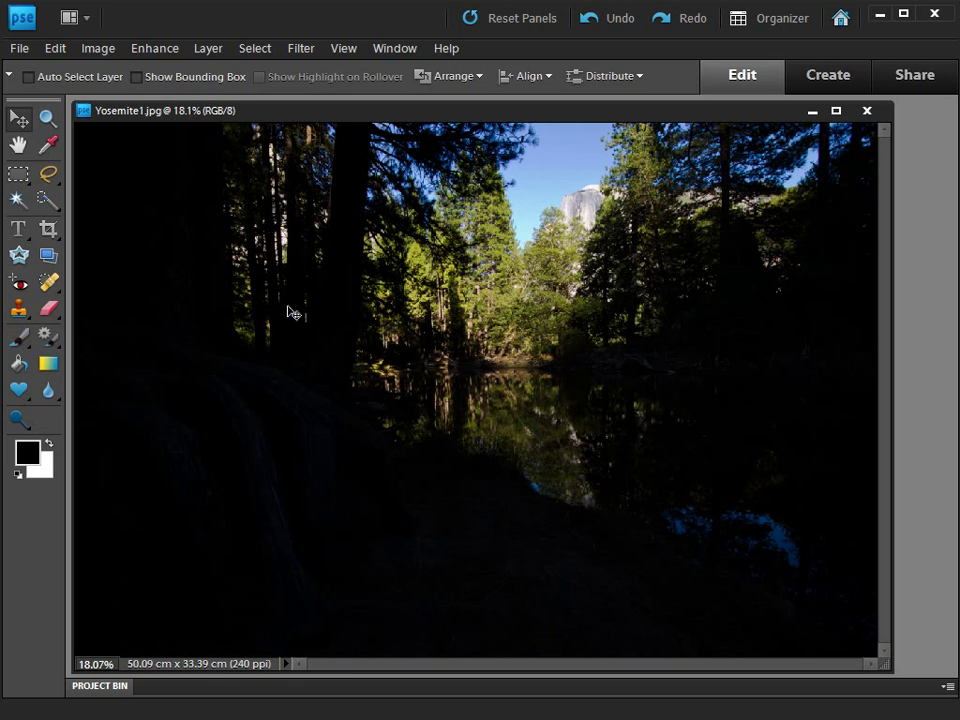
Reopen the Yosemite DNG file in Camera Raw for another development.
click(20, 50)
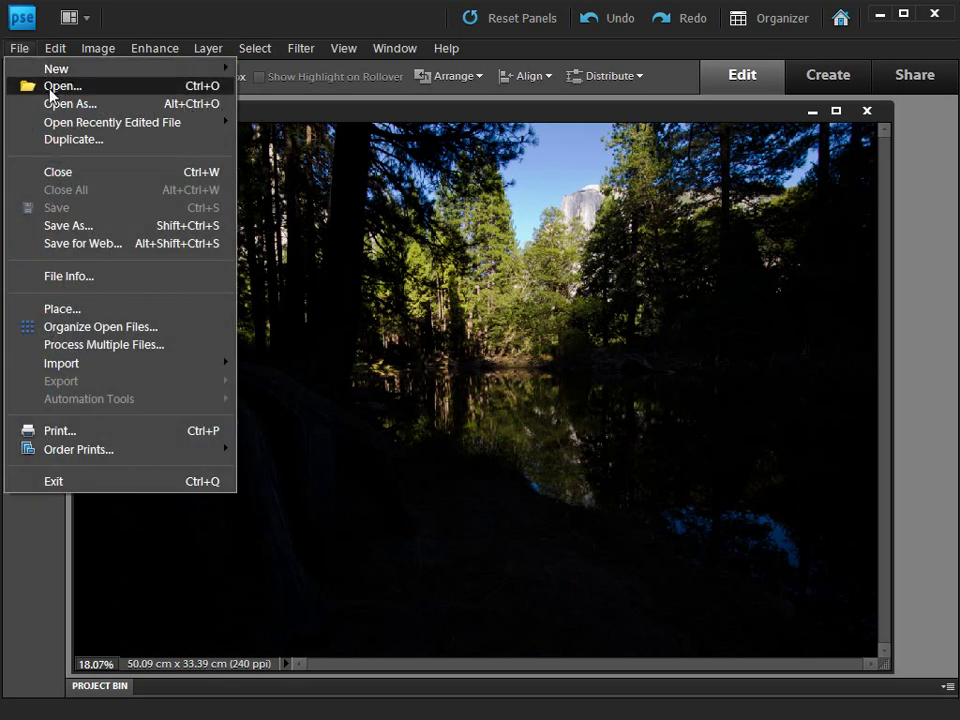
click(47, 88)
click(365, 136)
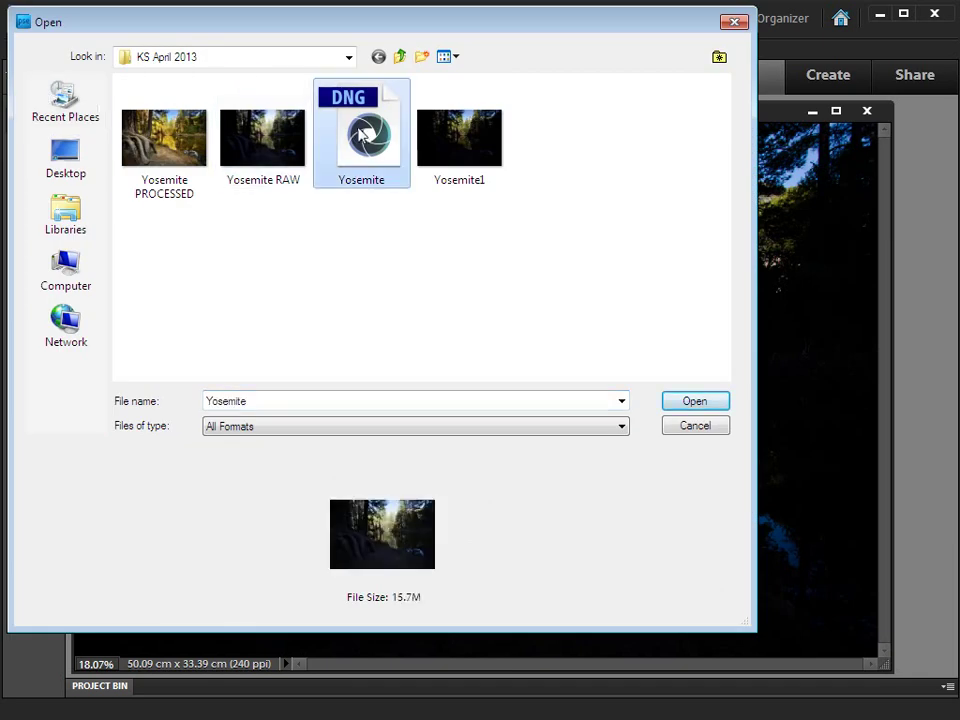
click(688, 401)
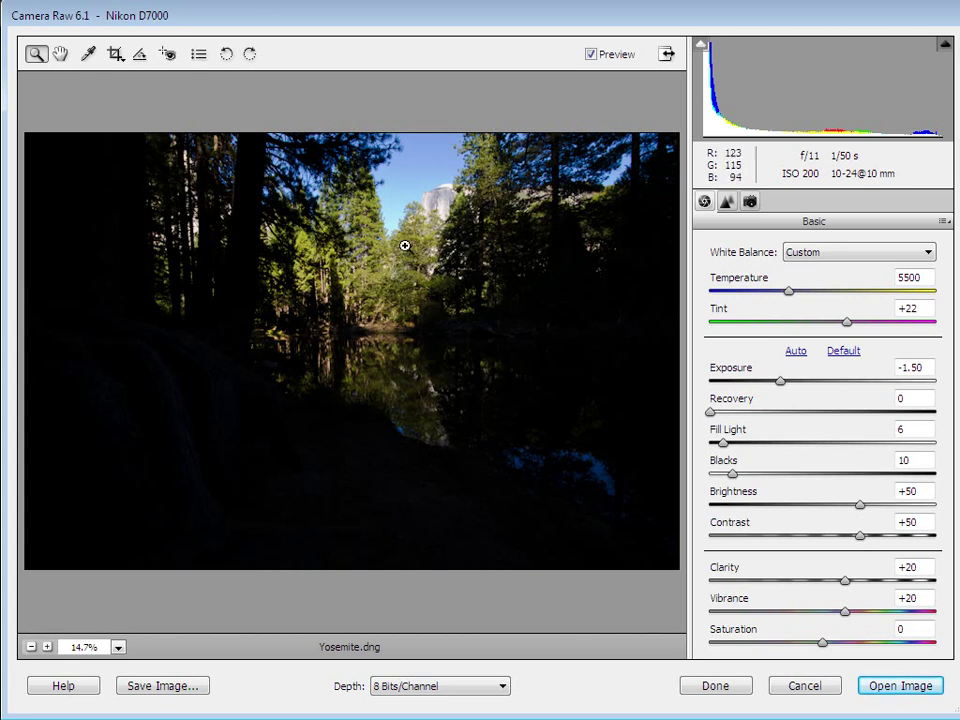
drag(528, 26, 317, 21)
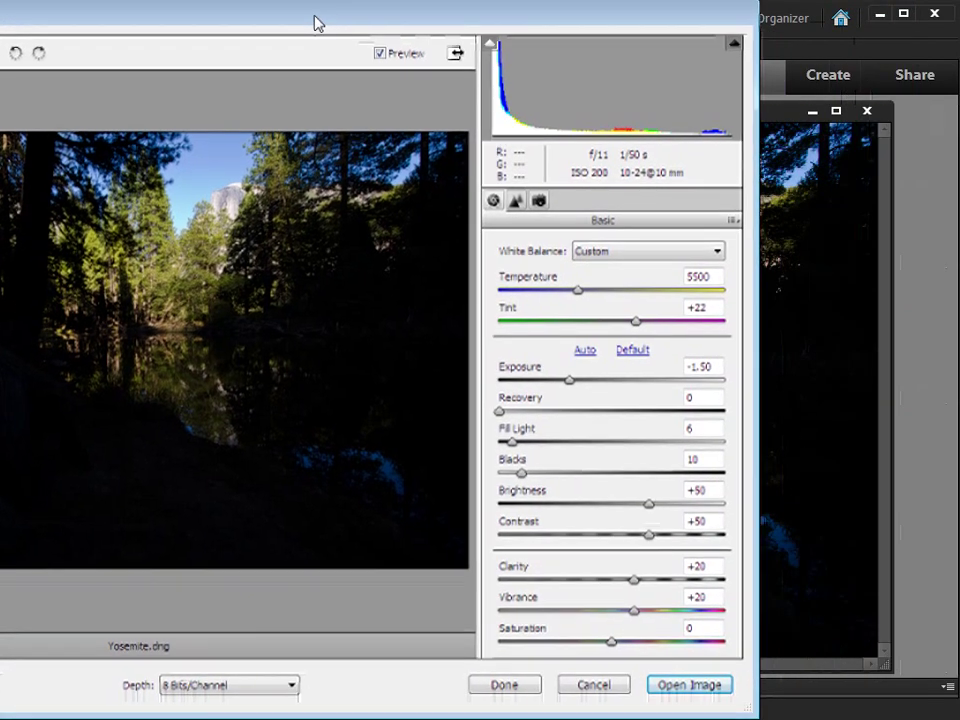
Reset the Yosemite photo's development settings to the Camera Raw Defaults and check its existing crop frame.
click(732, 222)
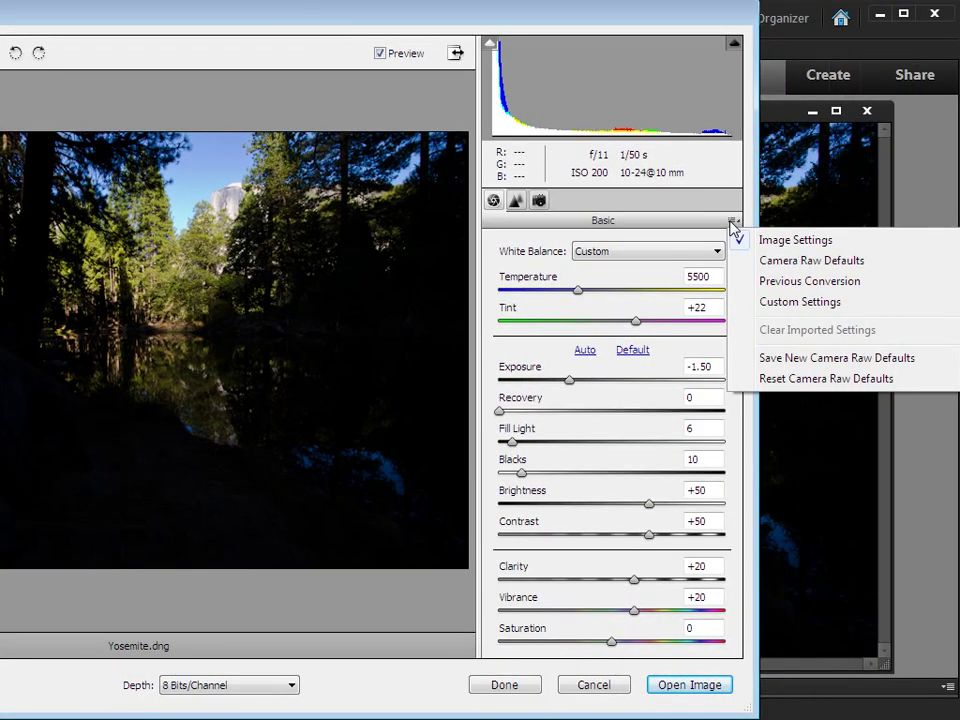
click(778, 262)
drag(332, 15, 540, 21)
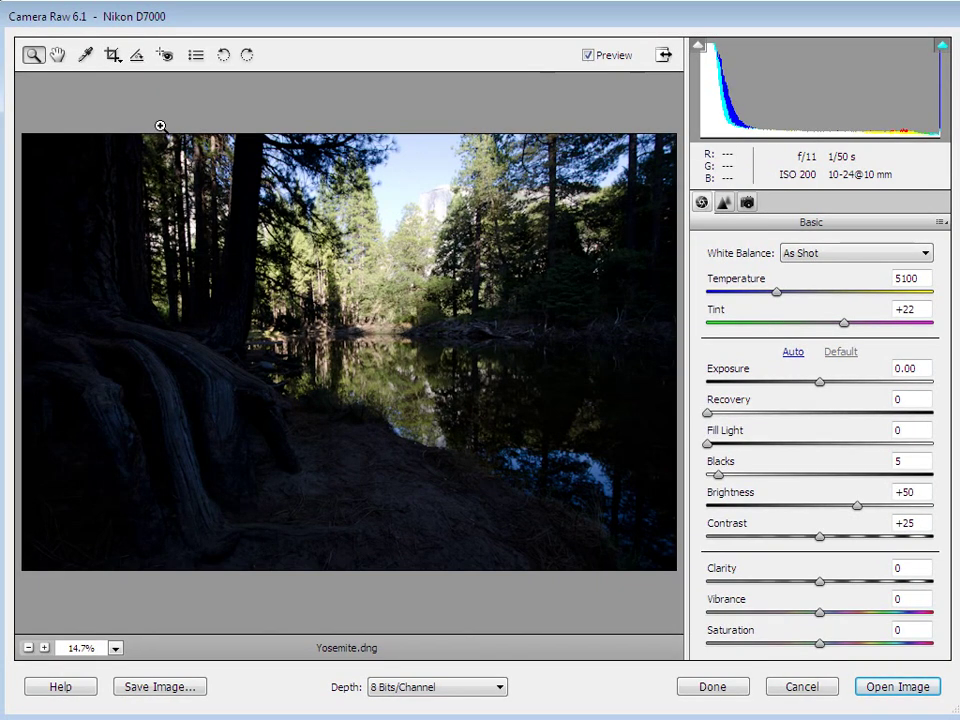
click(112, 56)
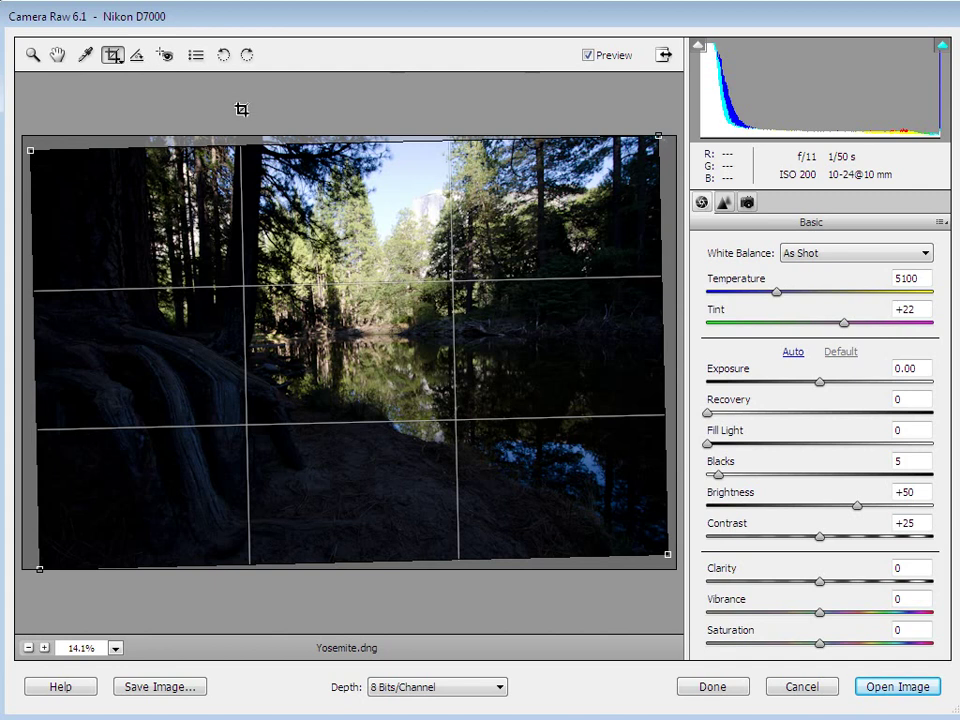
key(z)
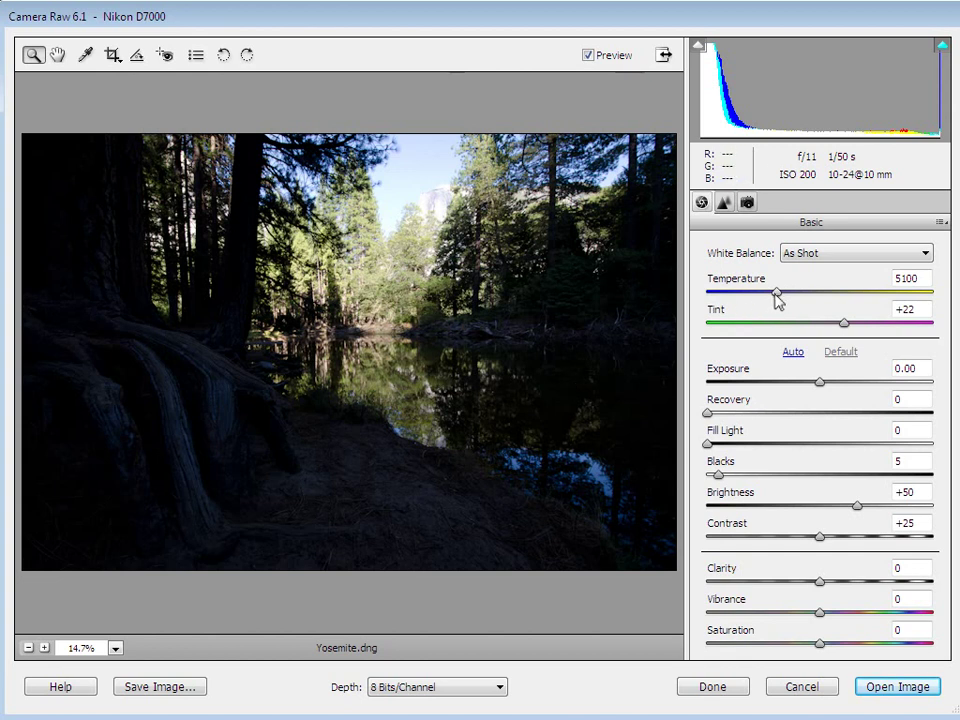
Warm the white balance to a Temperature of 6500 and raise Exposure to +0.50.
drag(777, 297, 809, 303)
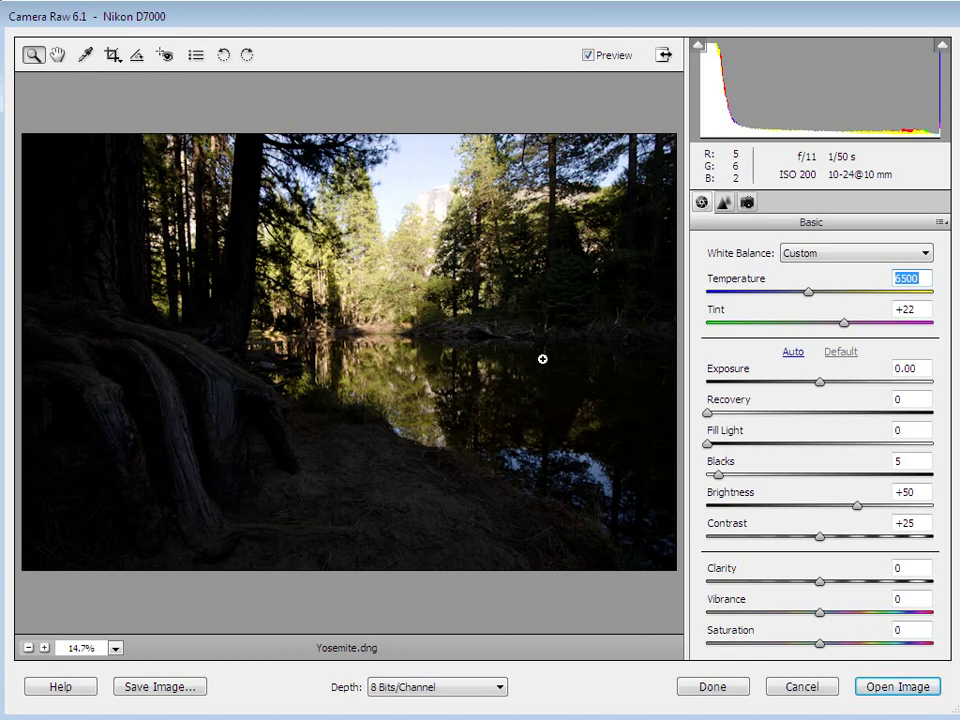
drag(818, 382, 860, 396)
drag(866, 397, 829, 389)
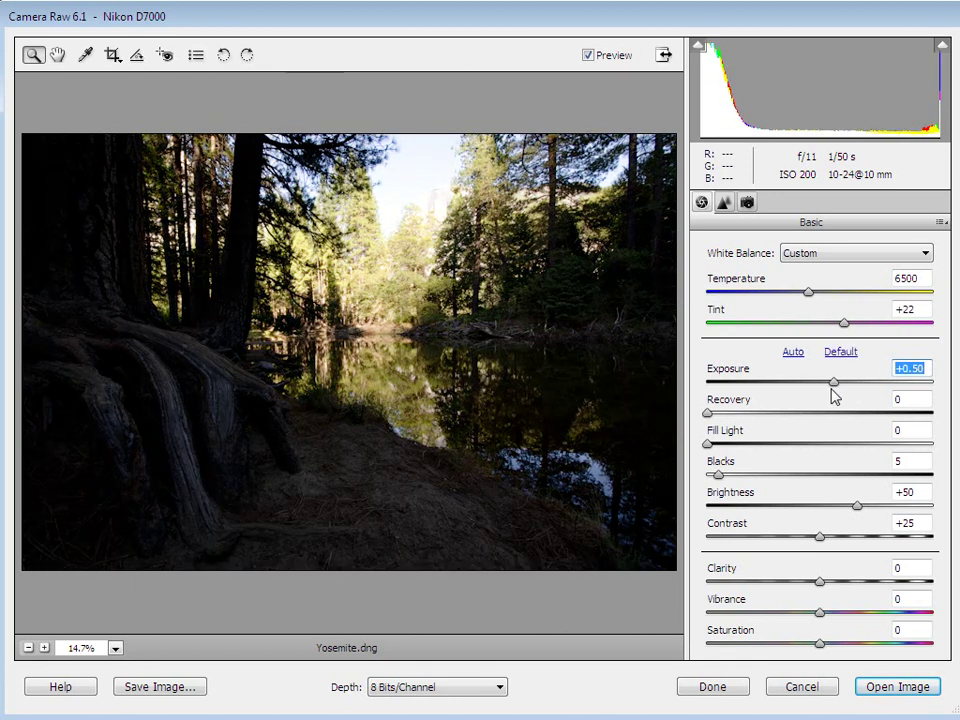
Set Fill Light to 36 and Blacks to 10, using the shadow clipping preview to judge the black level.
drag(709, 444, 797, 452)
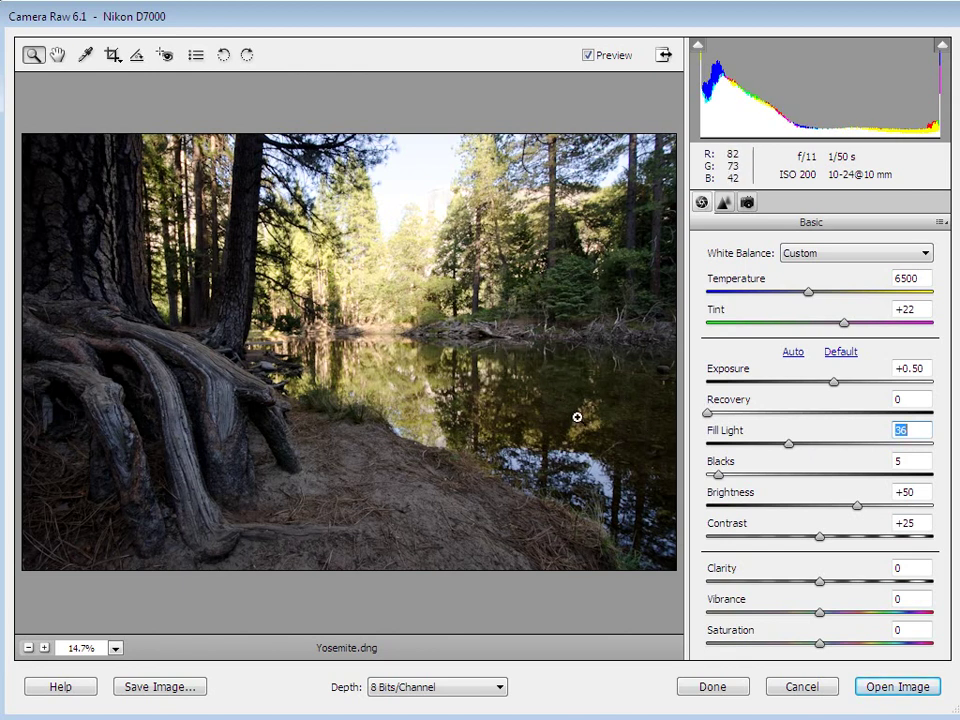
click(717, 476)
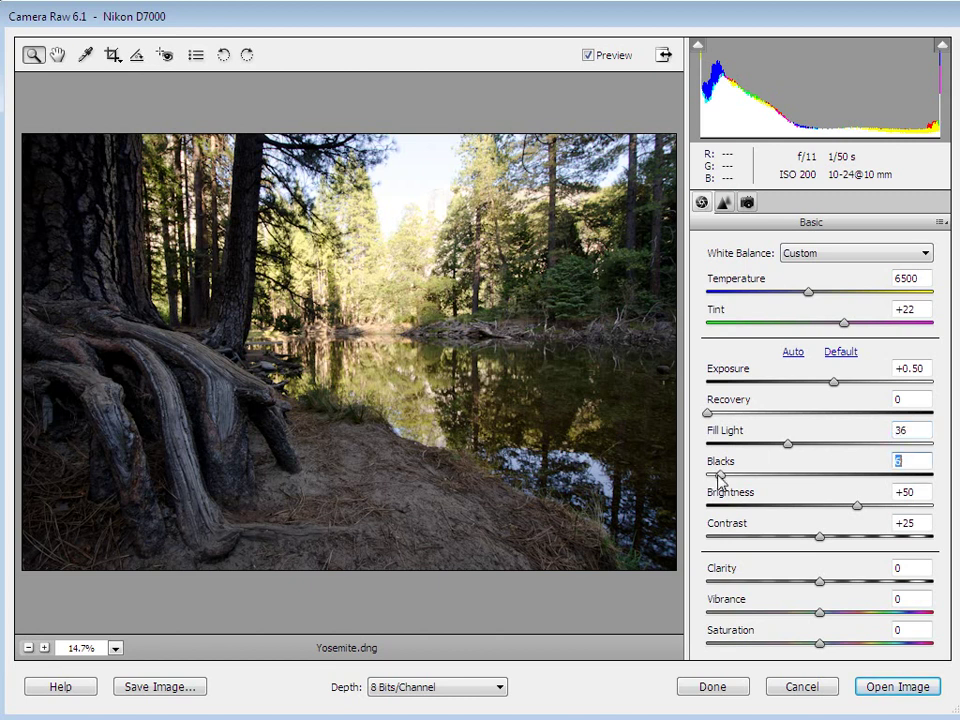
key(Up)
key(Up)
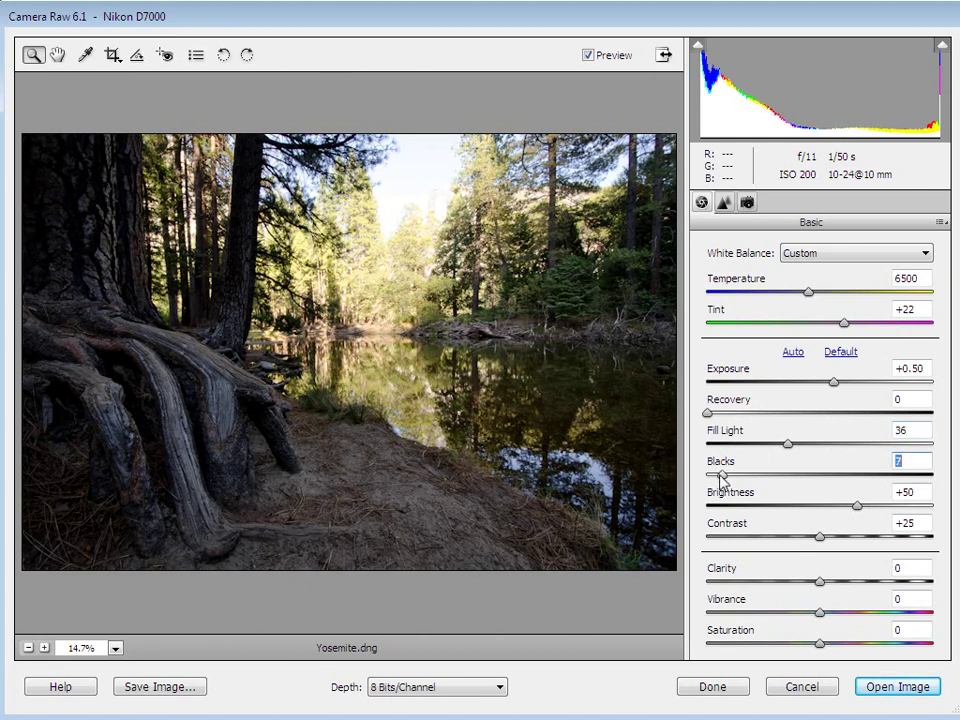
alt+click(722, 476)
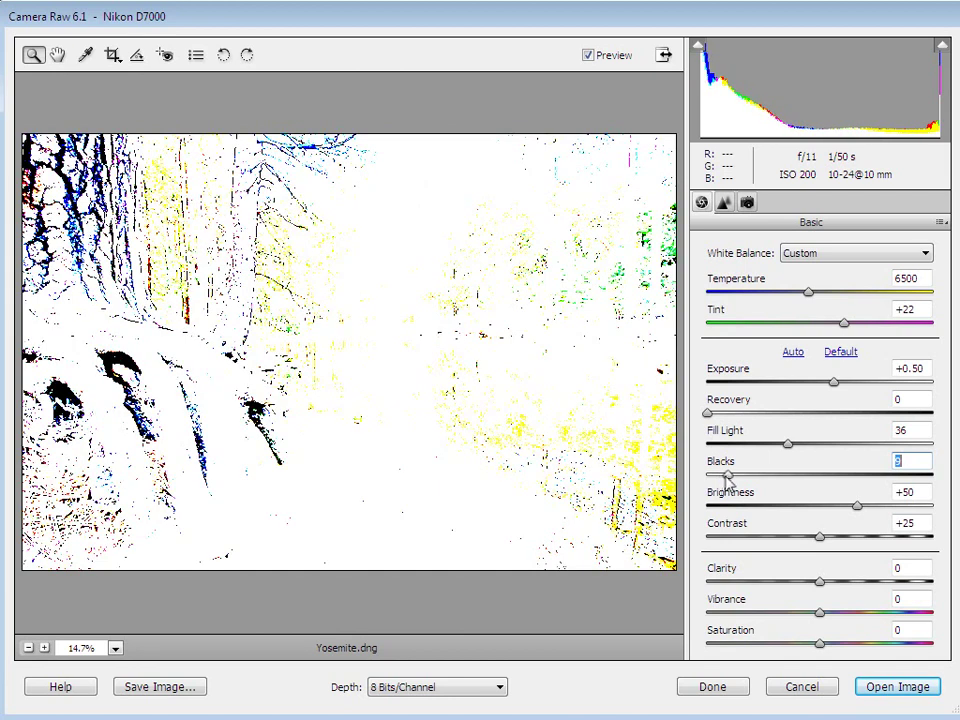
drag(722, 476, 726, 477)
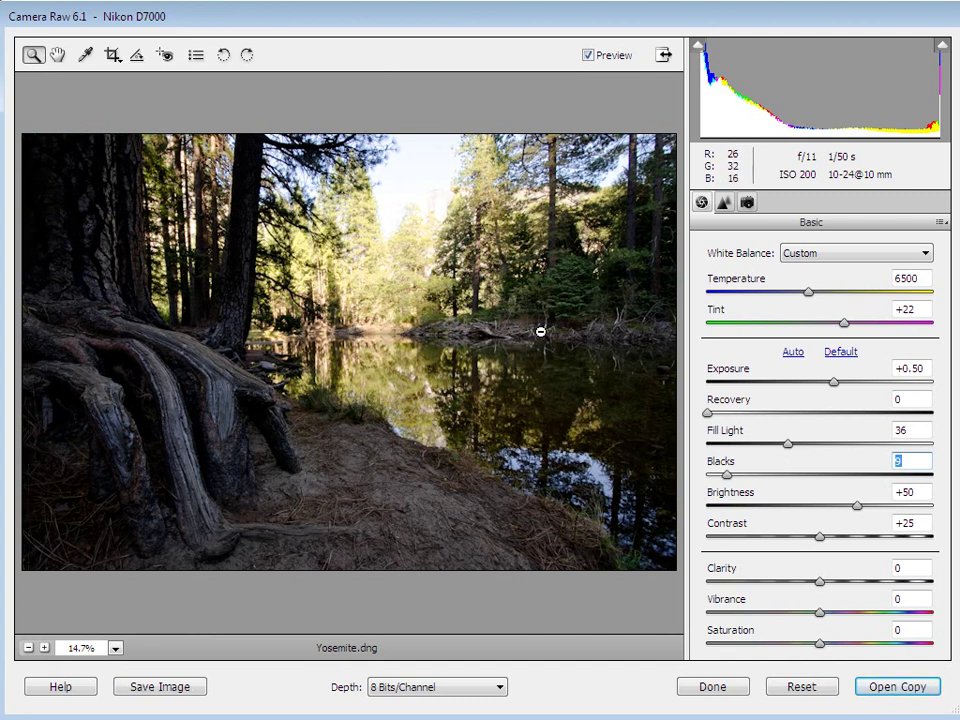
alt+click(728, 477)
drag(727, 474, 728, 476)
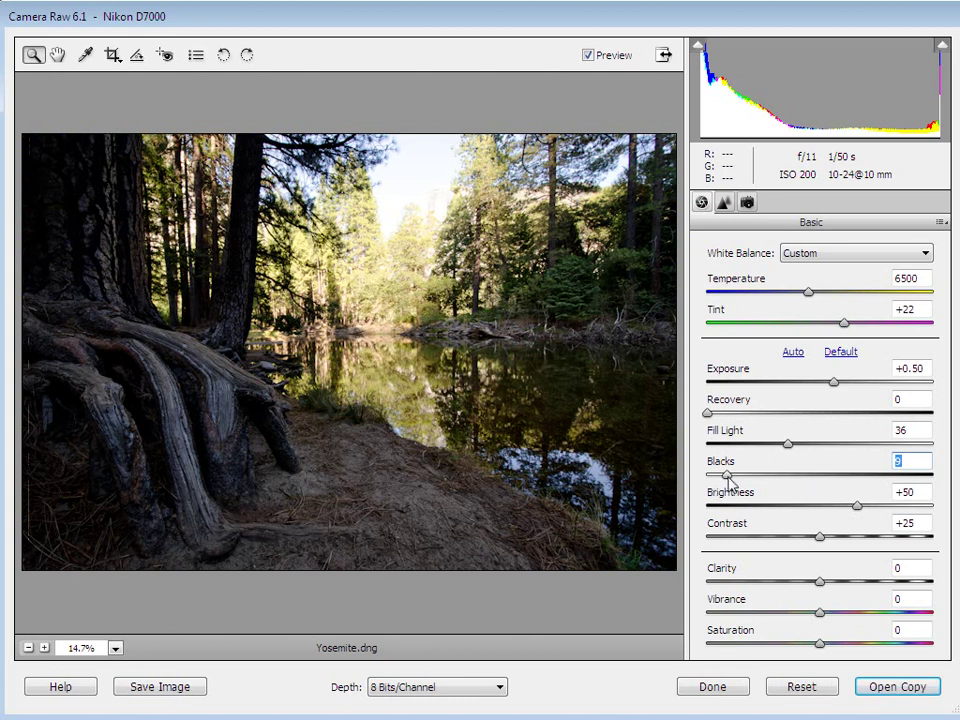
alt+click(728, 477)
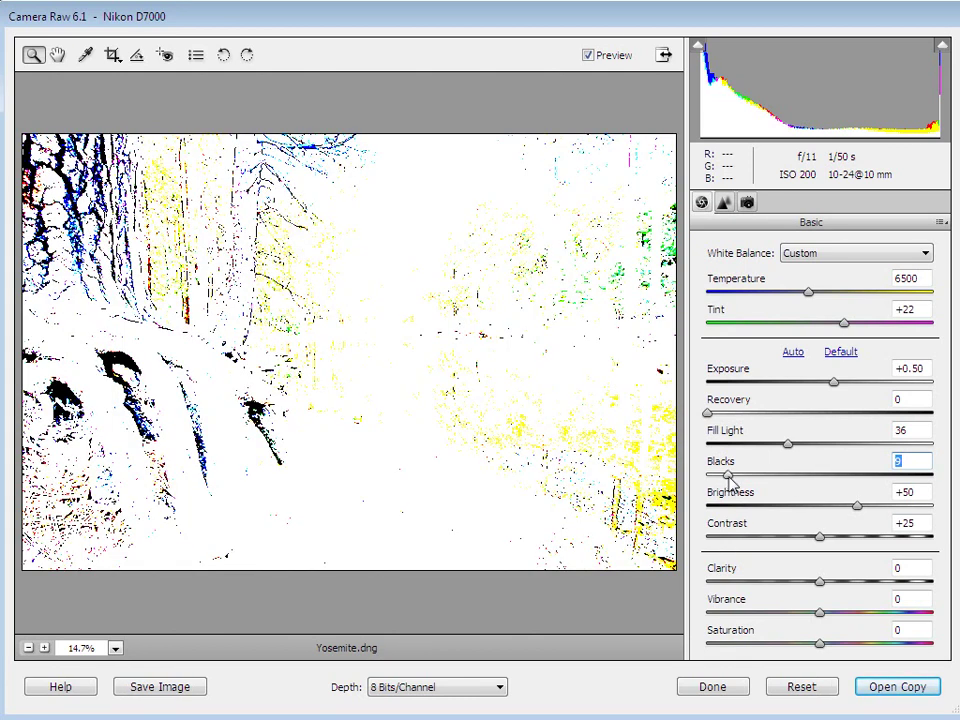
alt+drag(730, 480, 732, 476)
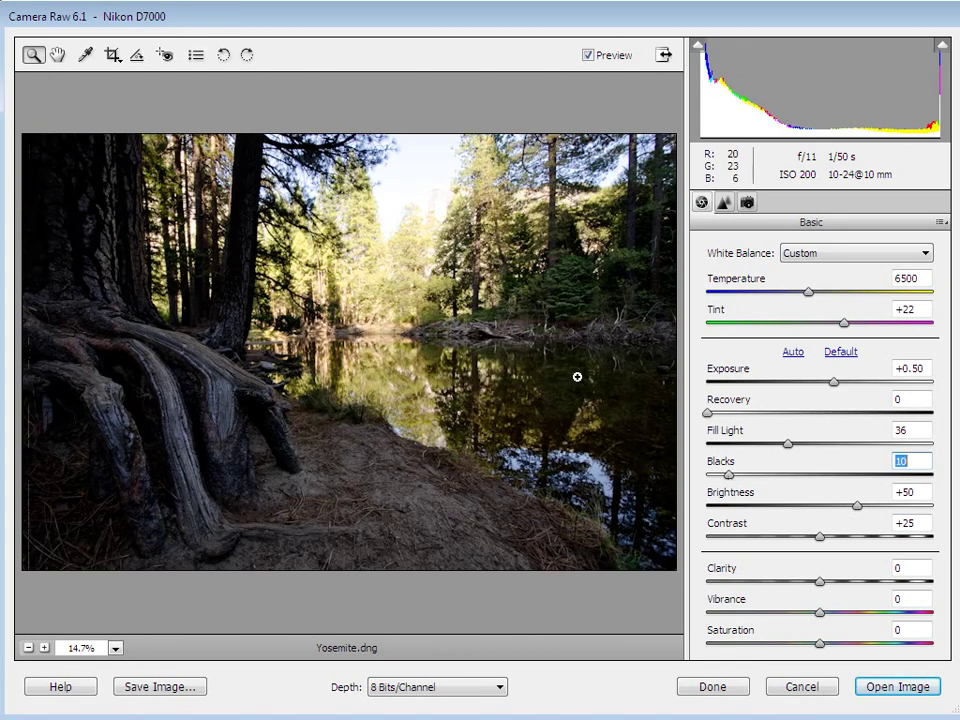
Set Brightness to +80, Contrast to +40, Clarity, Vibrance and Saturation to +20 each, and Fill Light to 45.
drag(857, 508, 884, 513)
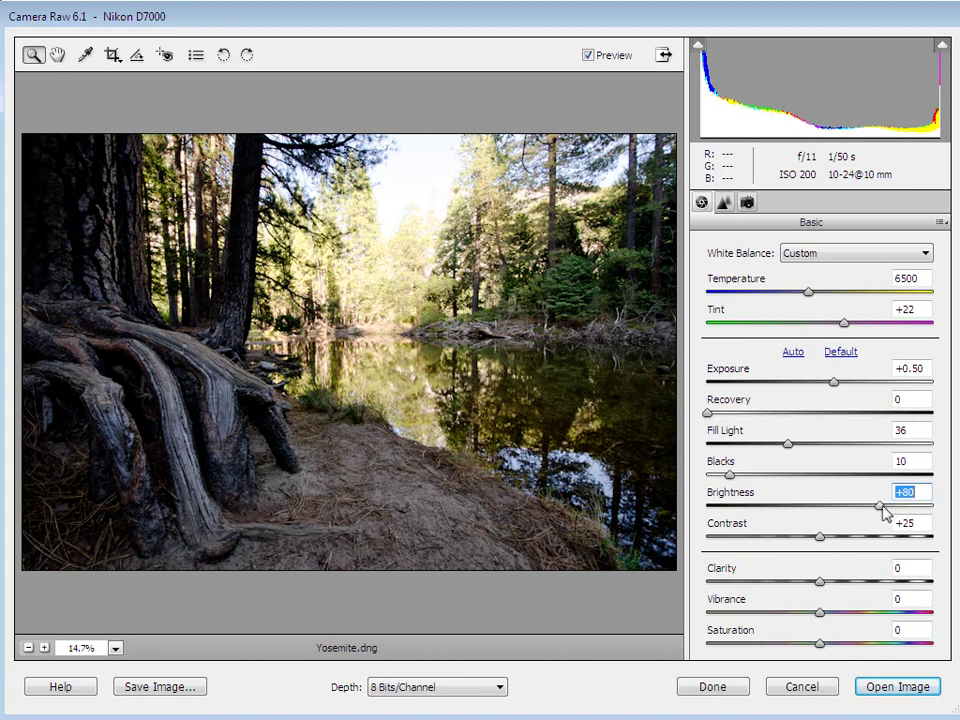
drag(819, 540, 846, 622)
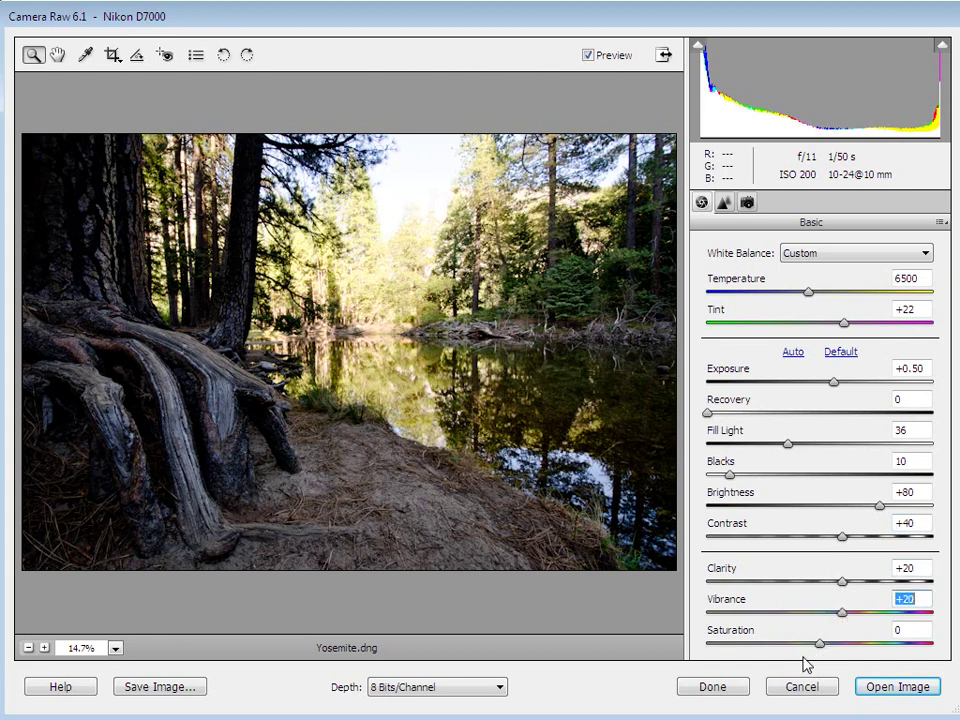
drag(819, 644, 847, 655)
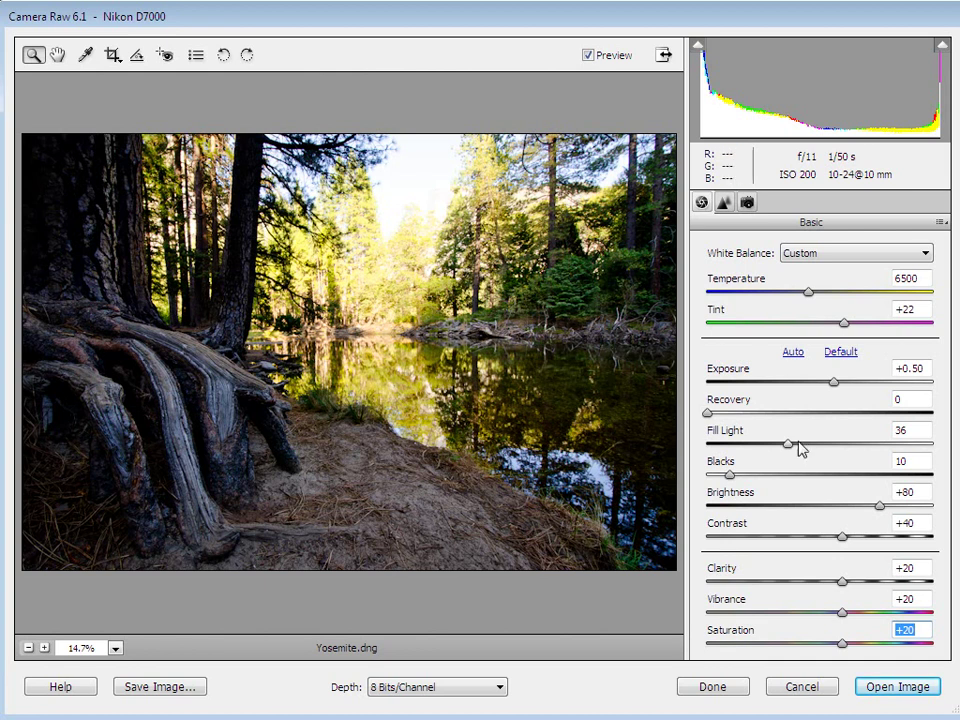
drag(787, 451, 811, 455)
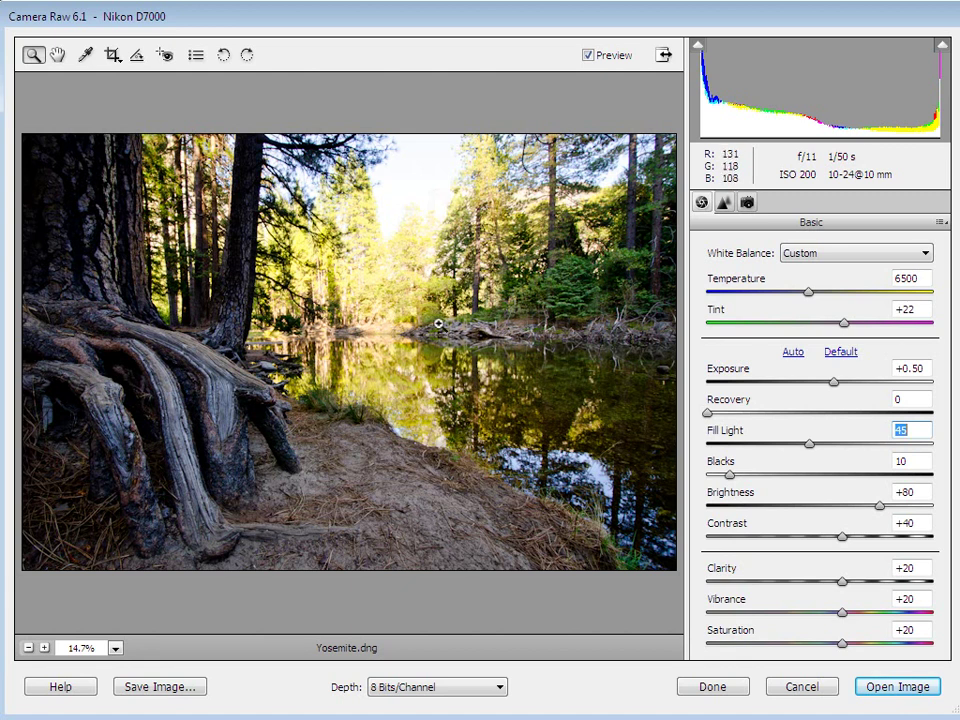
Open the developed photo in the editor and save it as the JPEG Yosemite2 at maximum quality 12.
click(884, 687)
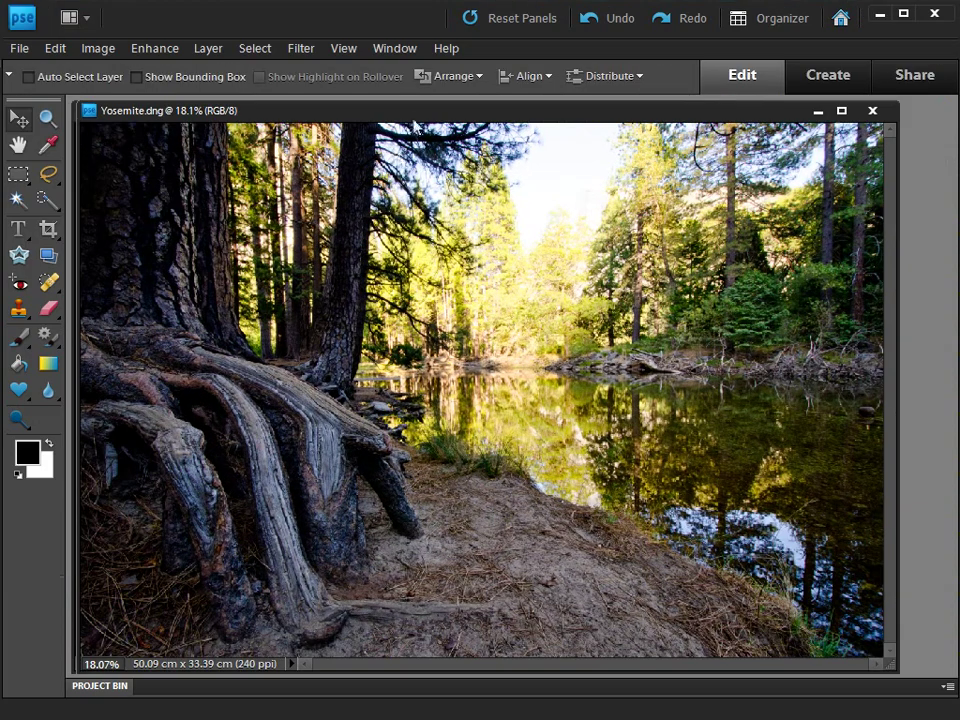
drag(414, 121, 458, 156)
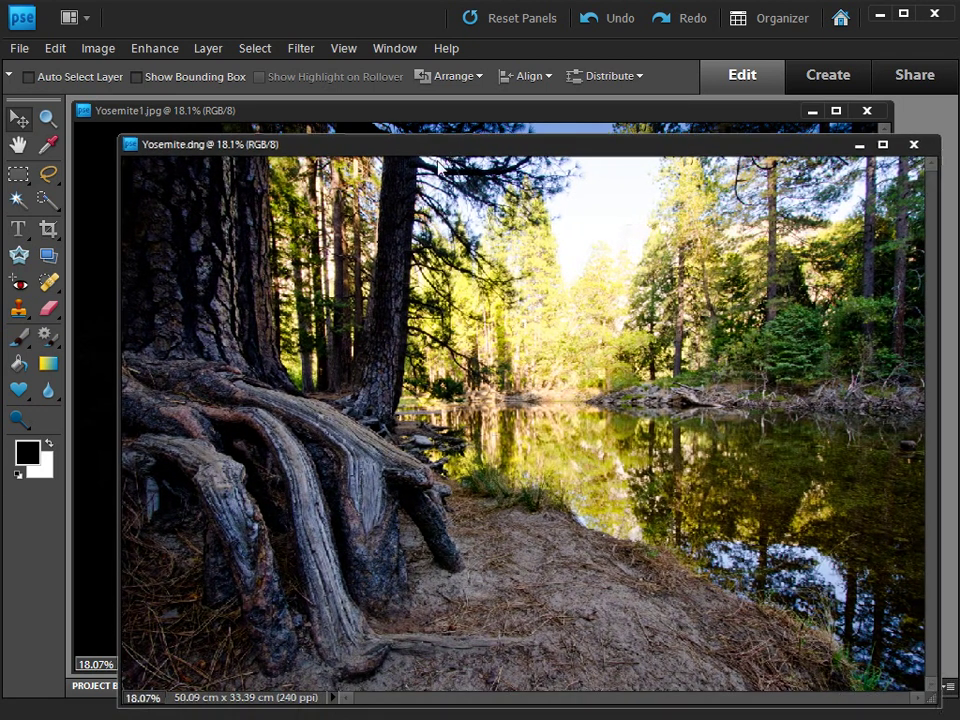
click(19, 48)
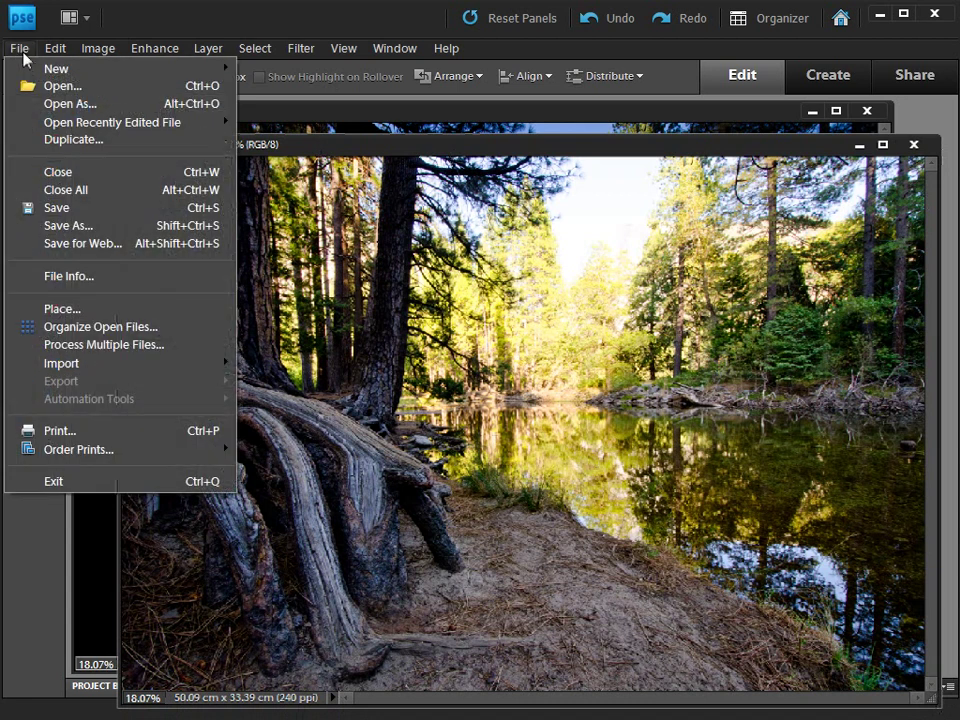
click(80, 226)
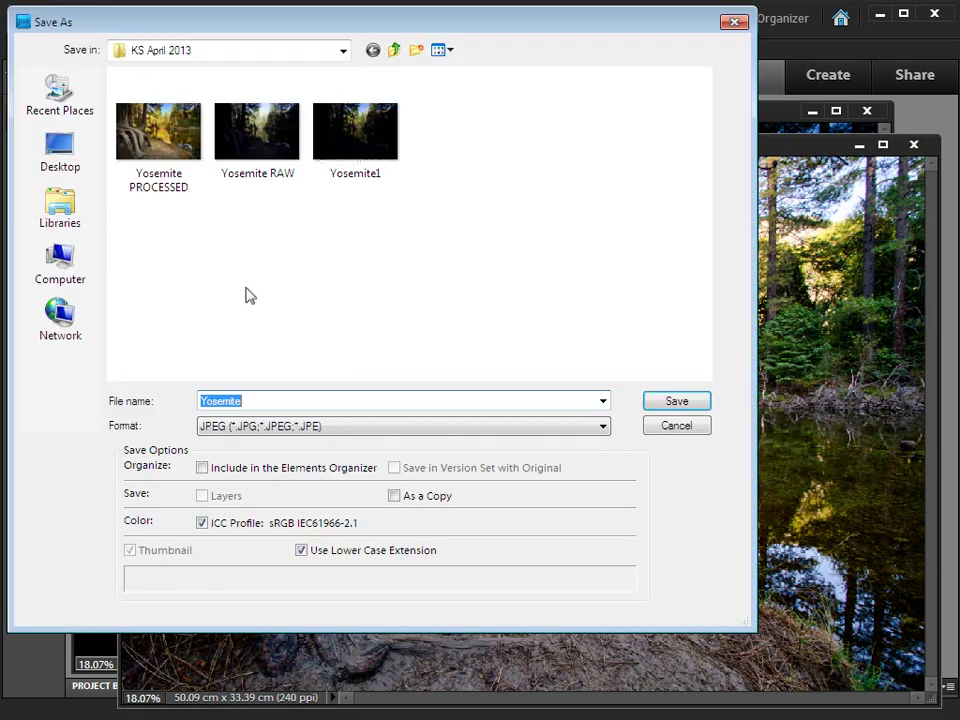
click(261, 401)
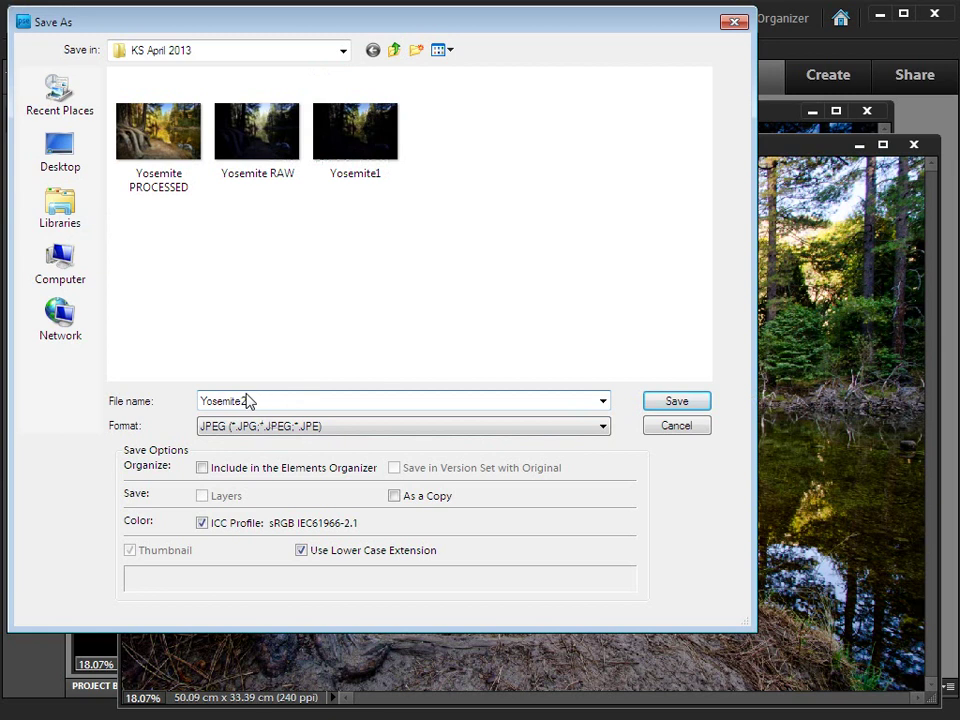
click(678, 401)
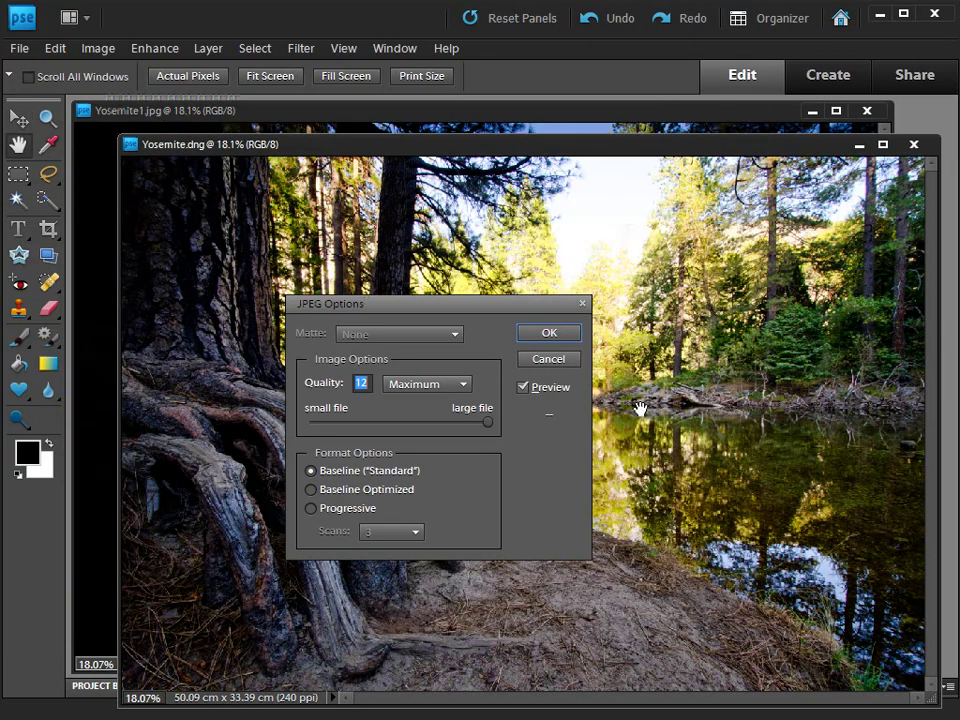
click(552, 337)
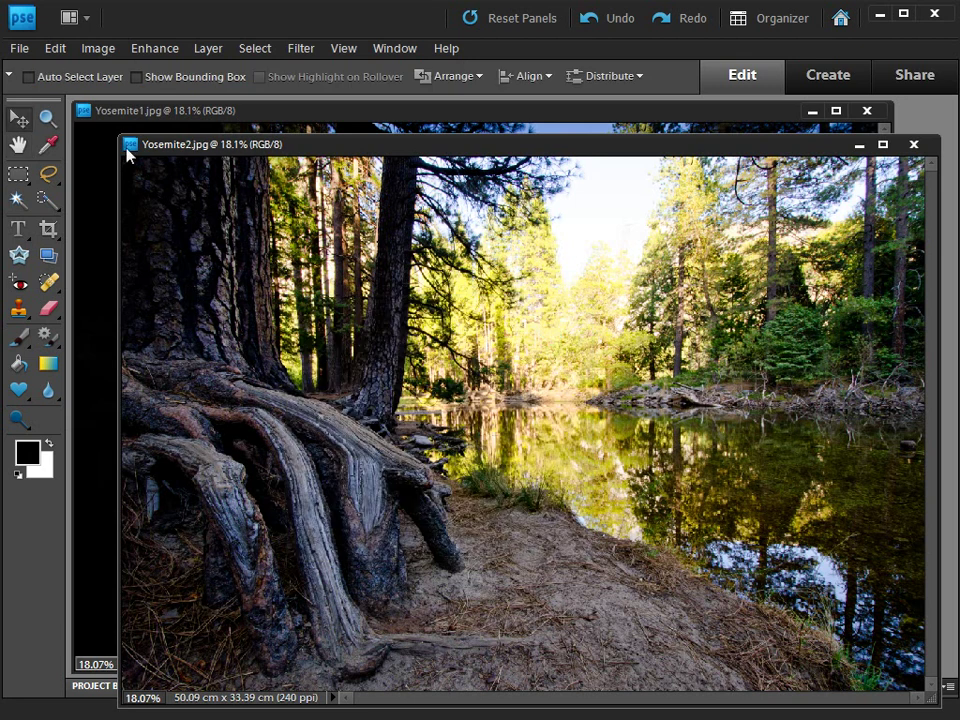
Reopen the Yosemite DNG file in Camera Raw to develop a third, brighter version.
click(20, 48)
click(55, 88)
click(361, 135)
click(703, 406)
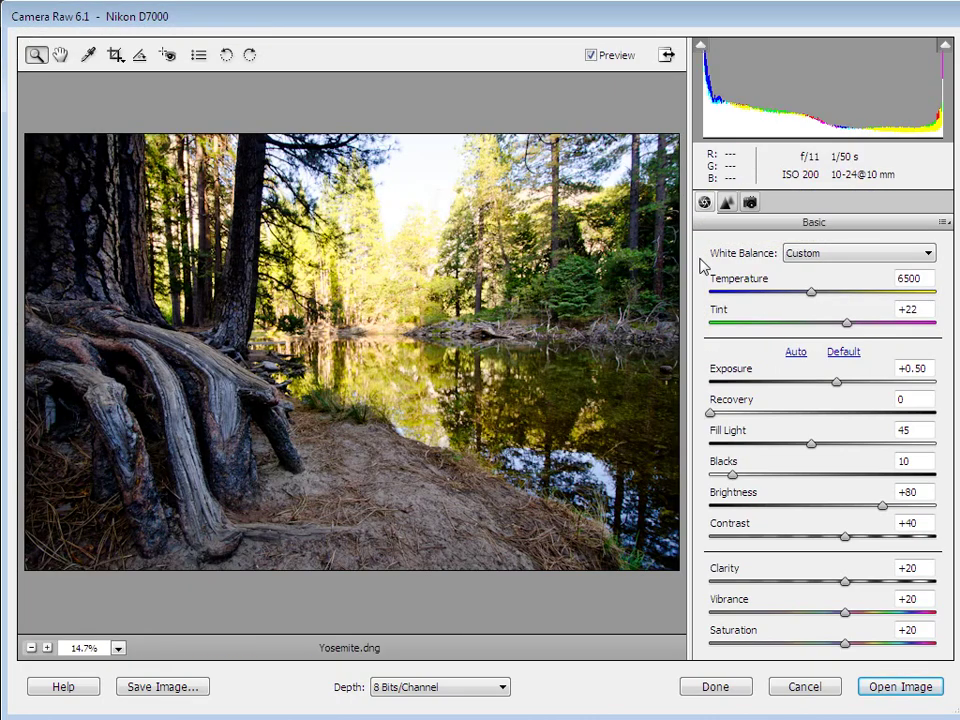
Raise Exposure to +2.00 and warm the Temperature to 8500 for the tree roots and foreground.
drag(836, 381, 880, 390)
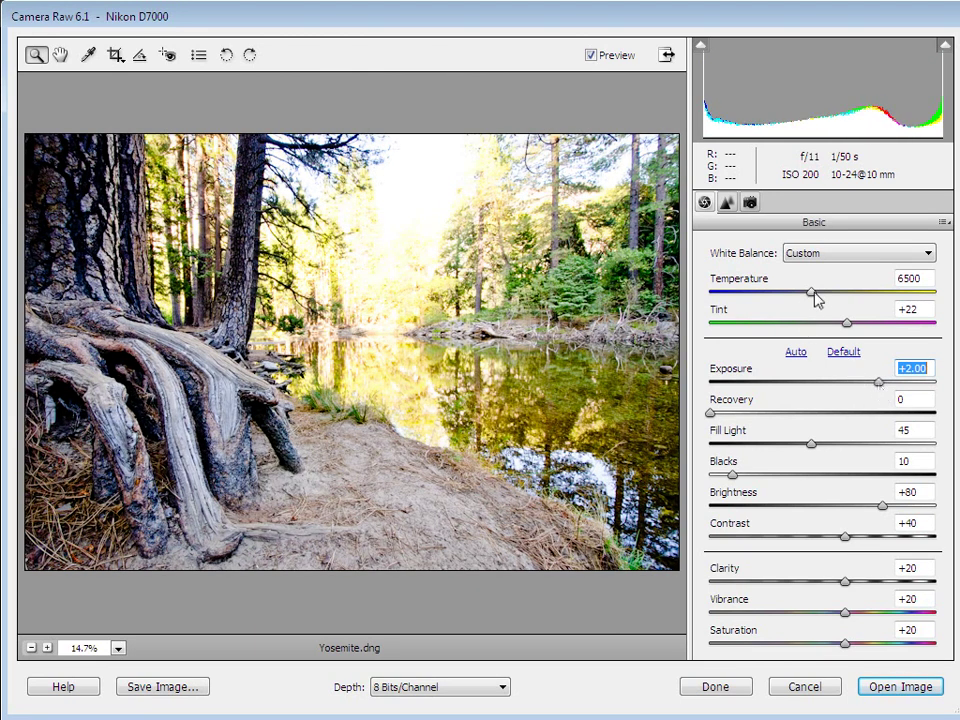
drag(812, 291, 854, 305)
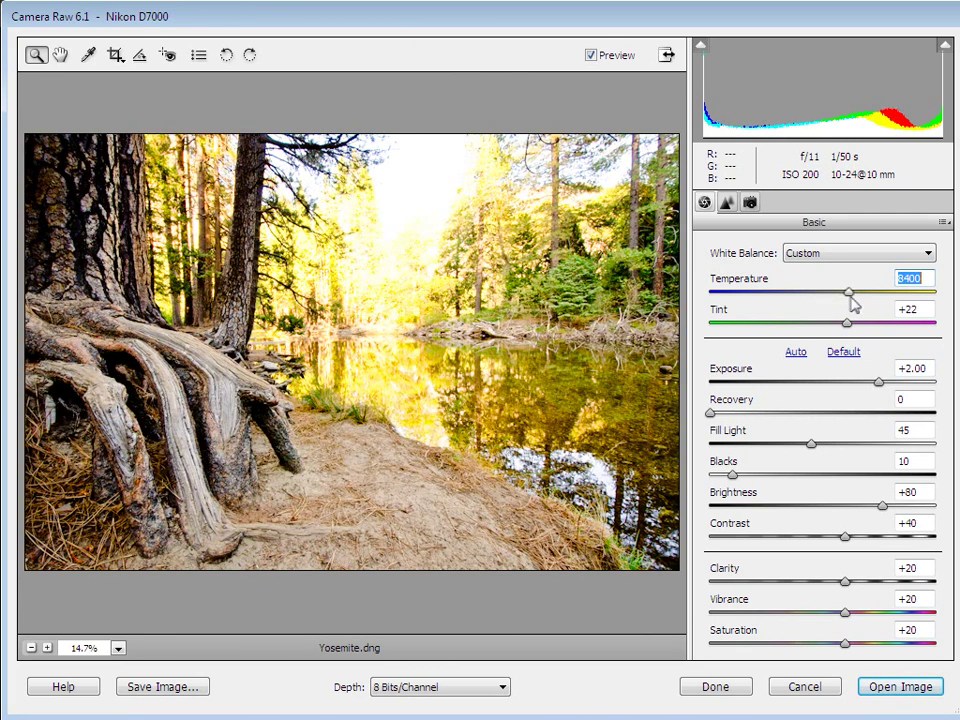
drag(852, 296, 851, 296)
Lower Fill Light to 35 and Blacks to 4.
drag(812, 445, 796, 445)
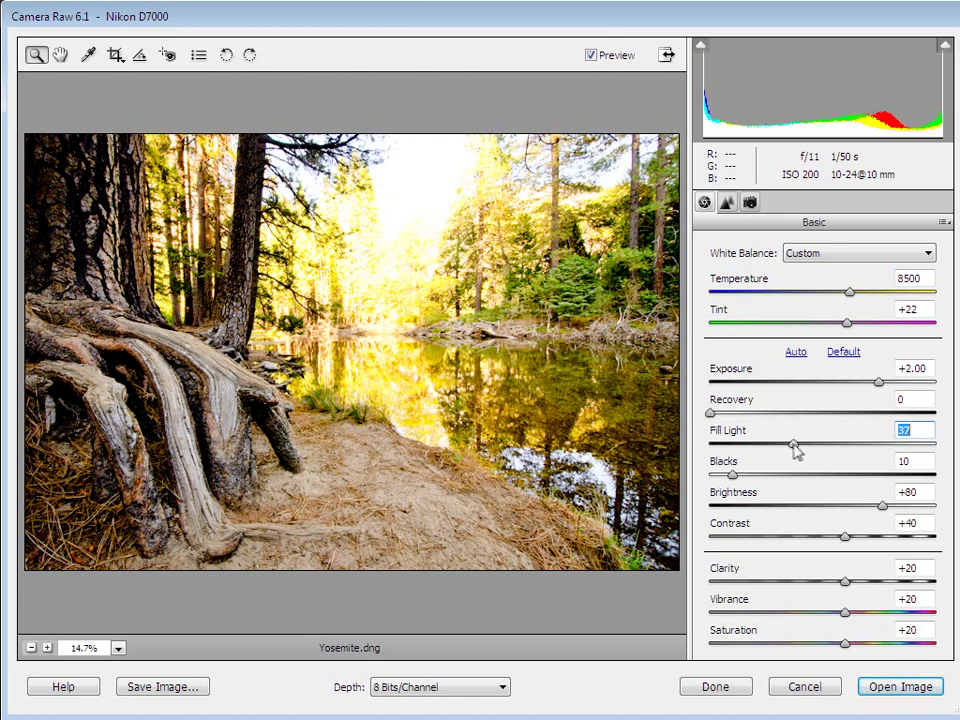
drag(795, 451, 792, 453)
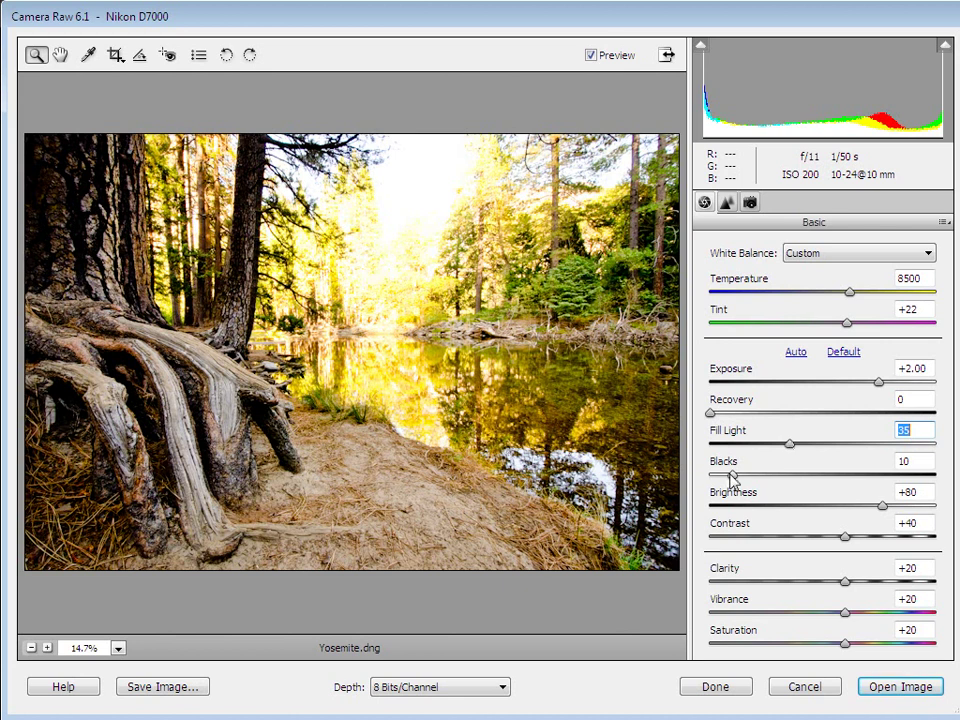
drag(732, 479, 717, 478)
Set Brightness to +50, Vibrance to +40 and Saturation to +30.
drag(880, 510, 864, 508)
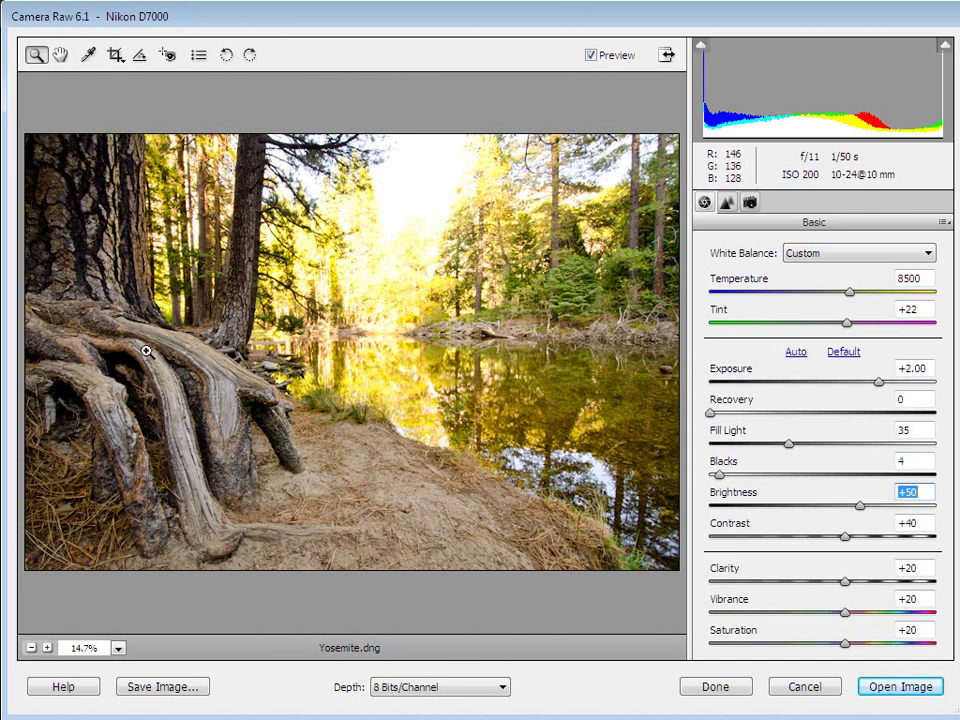
drag(844, 613, 868, 621)
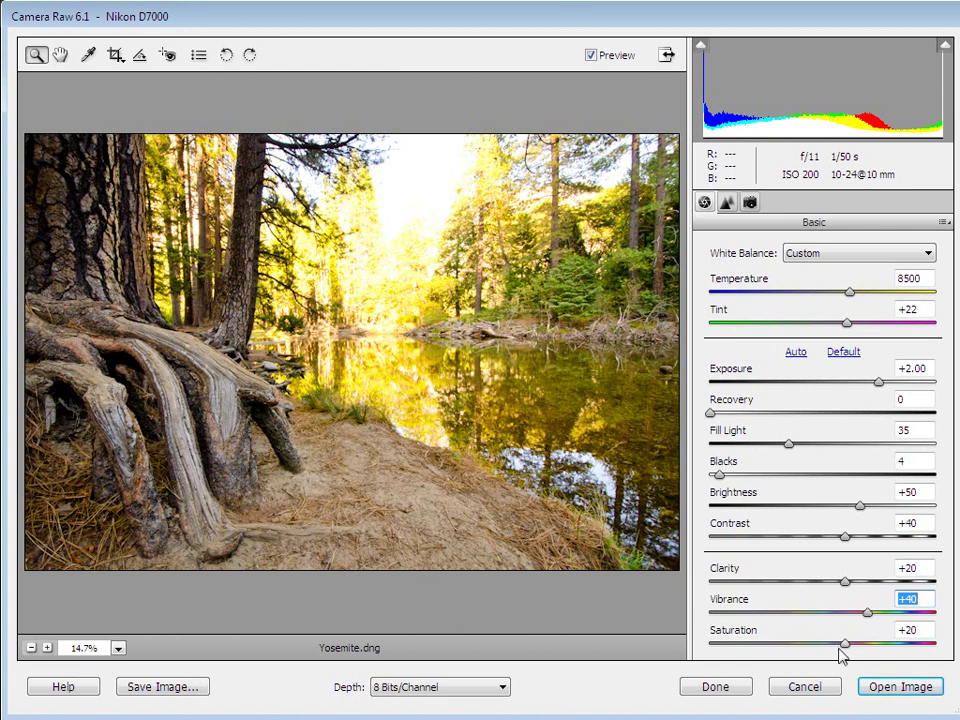
drag(844, 645, 853, 644)
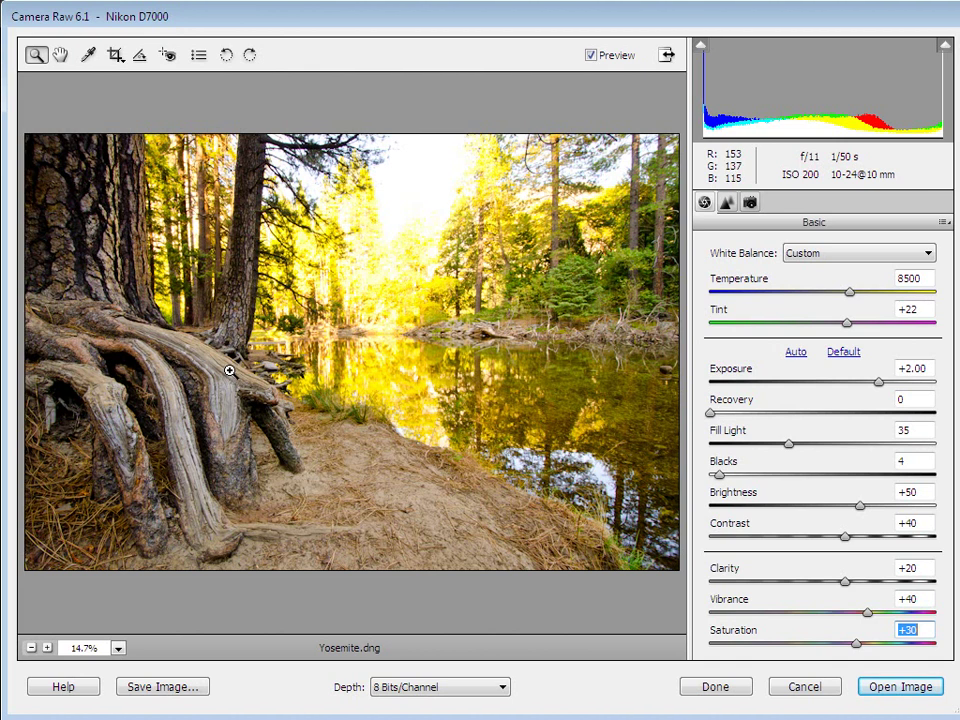
Open the bright version in the editor and save it as a JPEG named Yosemite3 in the KS April 2013 folder.
click(897, 690)
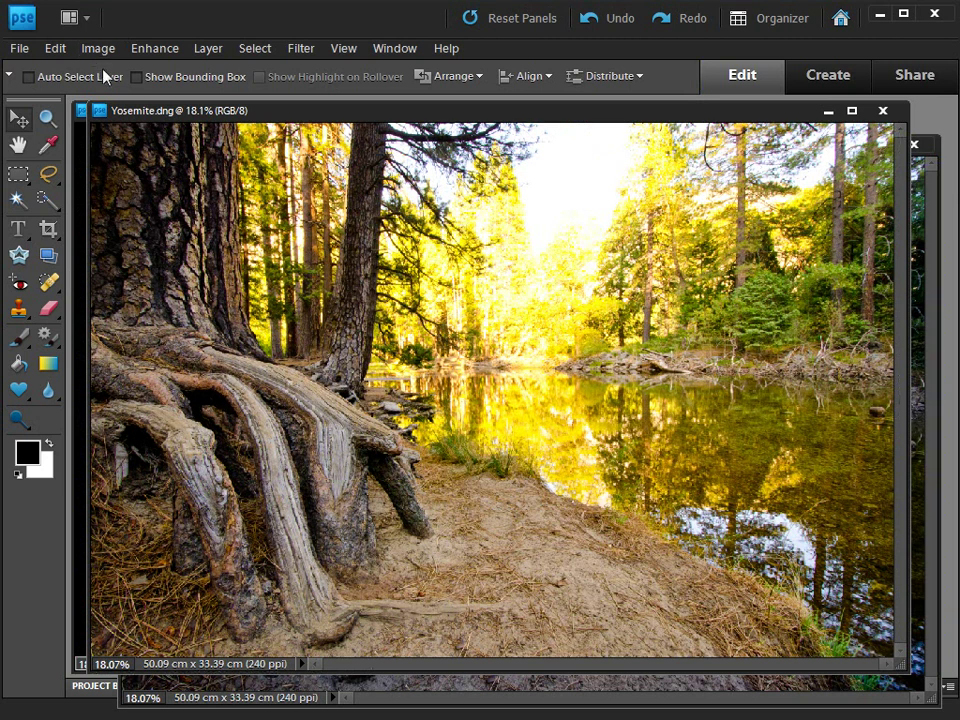
click(22, 48)
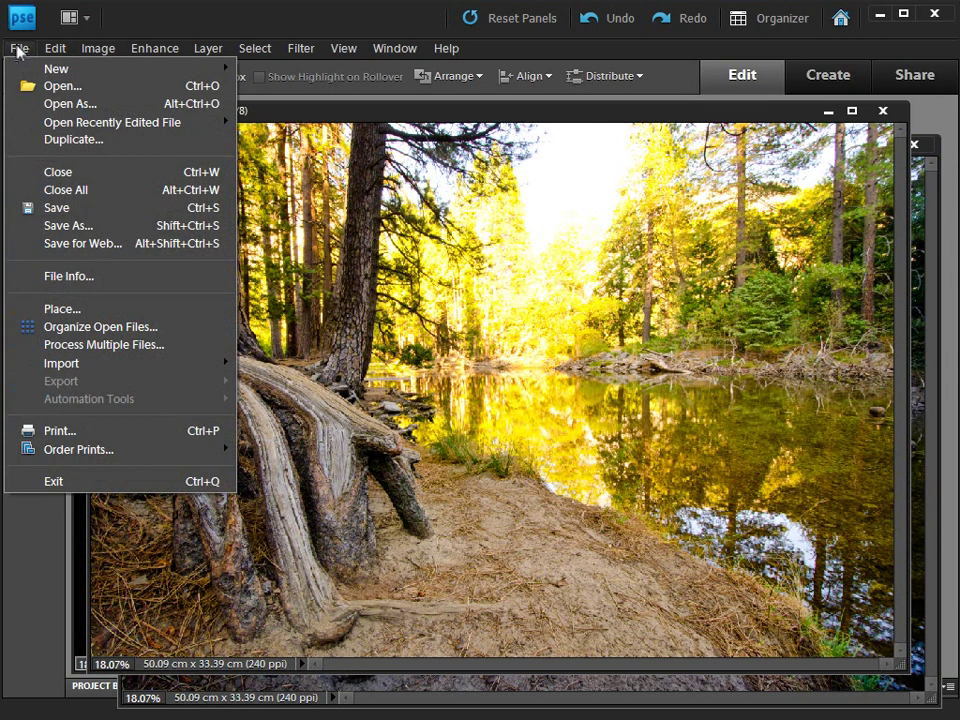
click(75, 224)
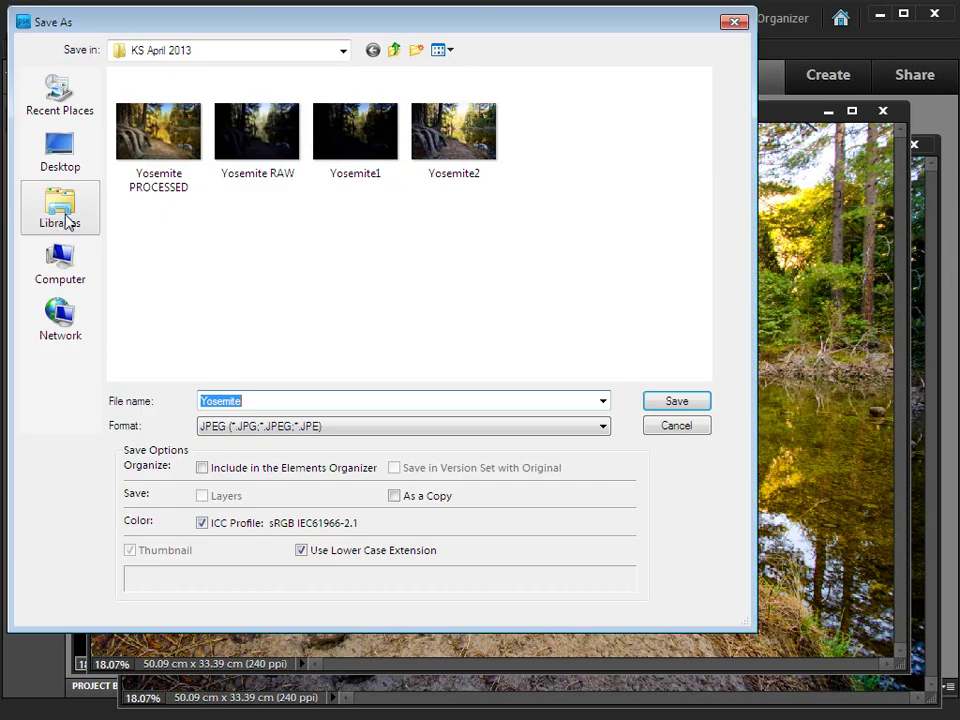
click(265, 401)
text(3)
click(679, 402)
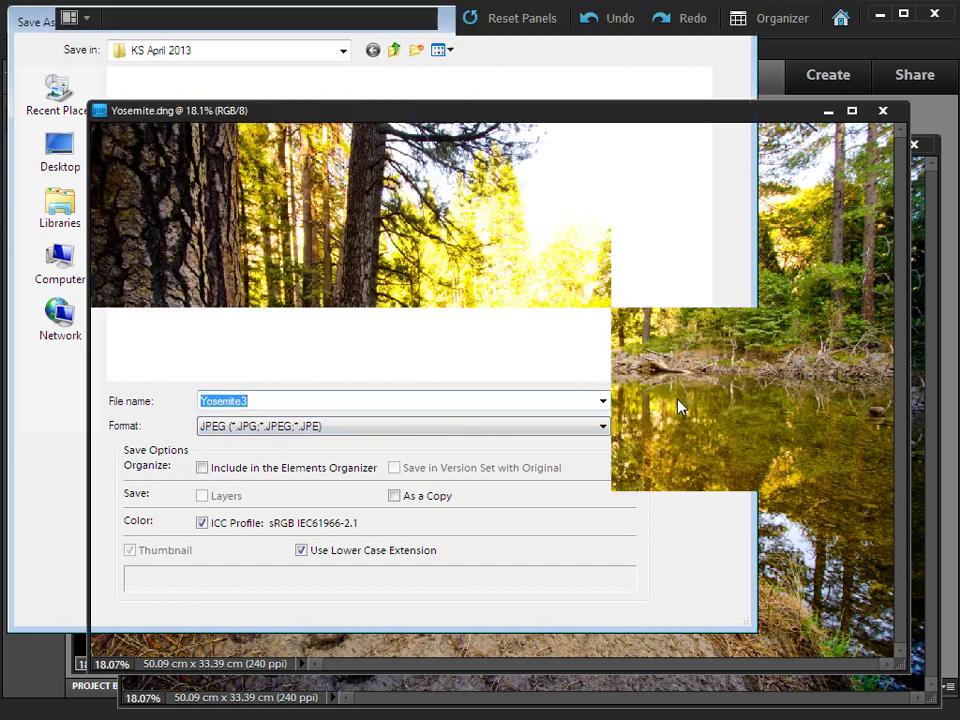
click(549, 334)
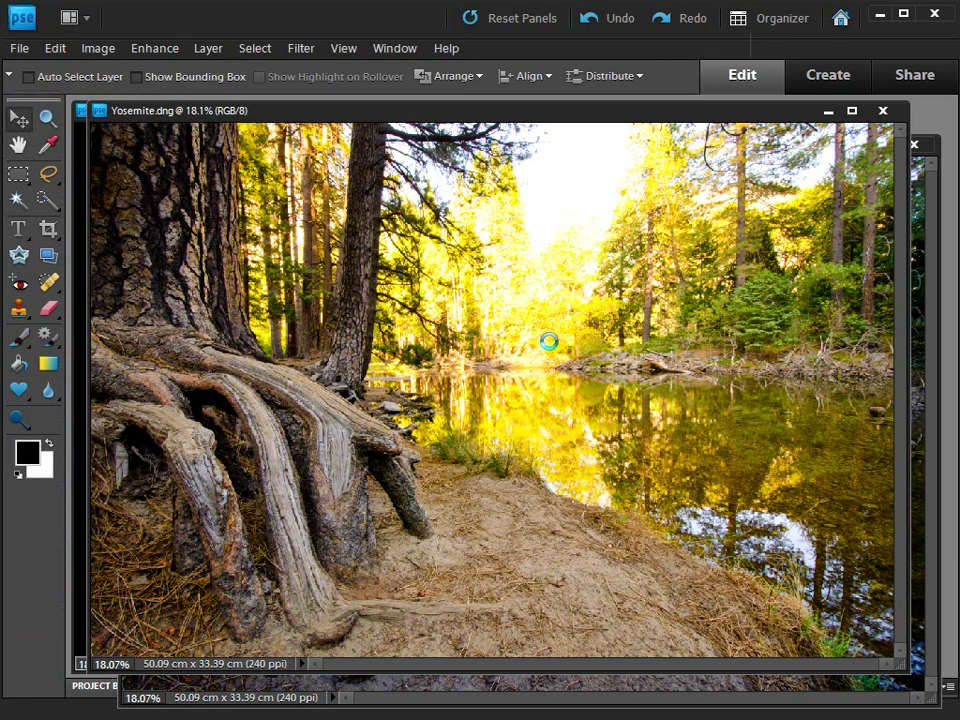
Zoom out the Yosemite3, Yosemite2 and Yosemite1 images to 8.33% each to shrink their windows.
key(ctrl+minus)
key(ctrl+minus)
key(ctrl+minus)
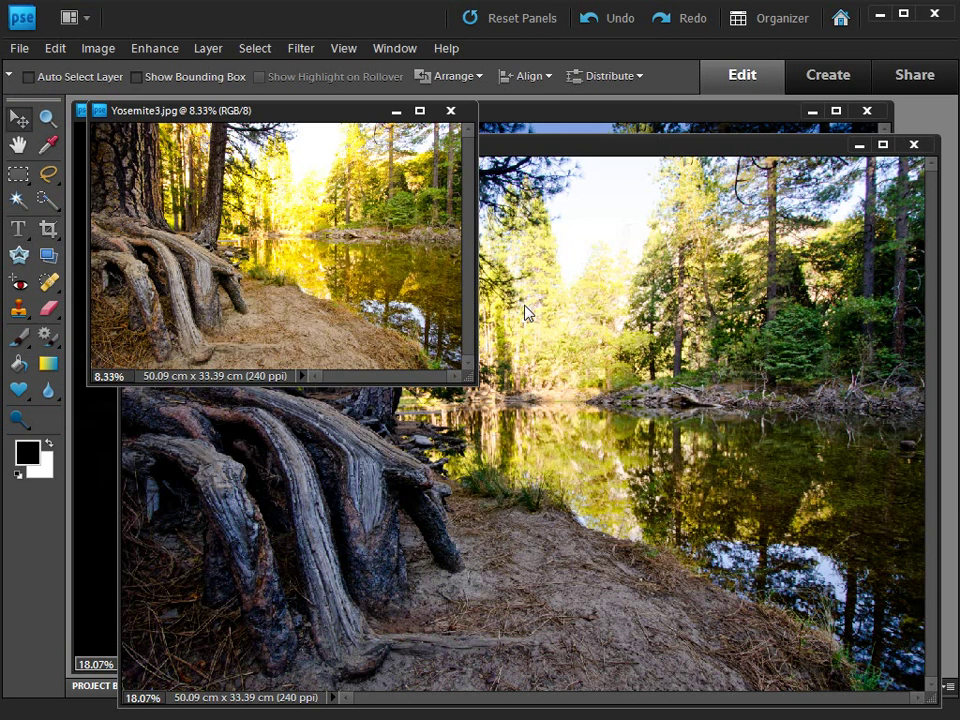
click(600, 150)
key(ctrl+minus)
key(ctrl+minus)
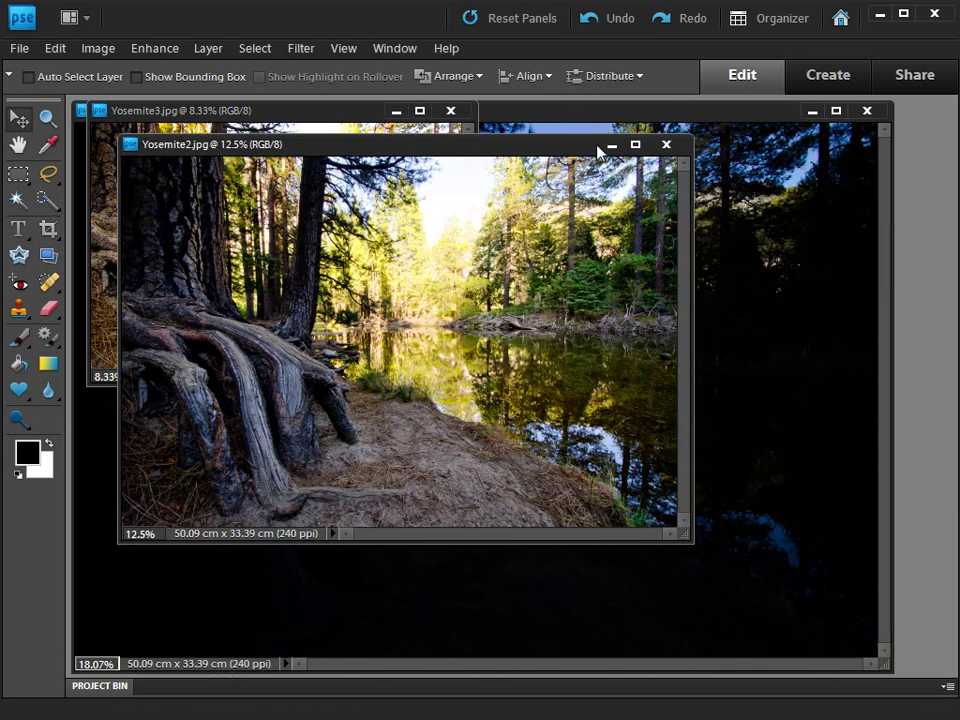
key(ctrl+minus)
click(585, 115)
key(ctrl+minus)
key(ctrl+minus)
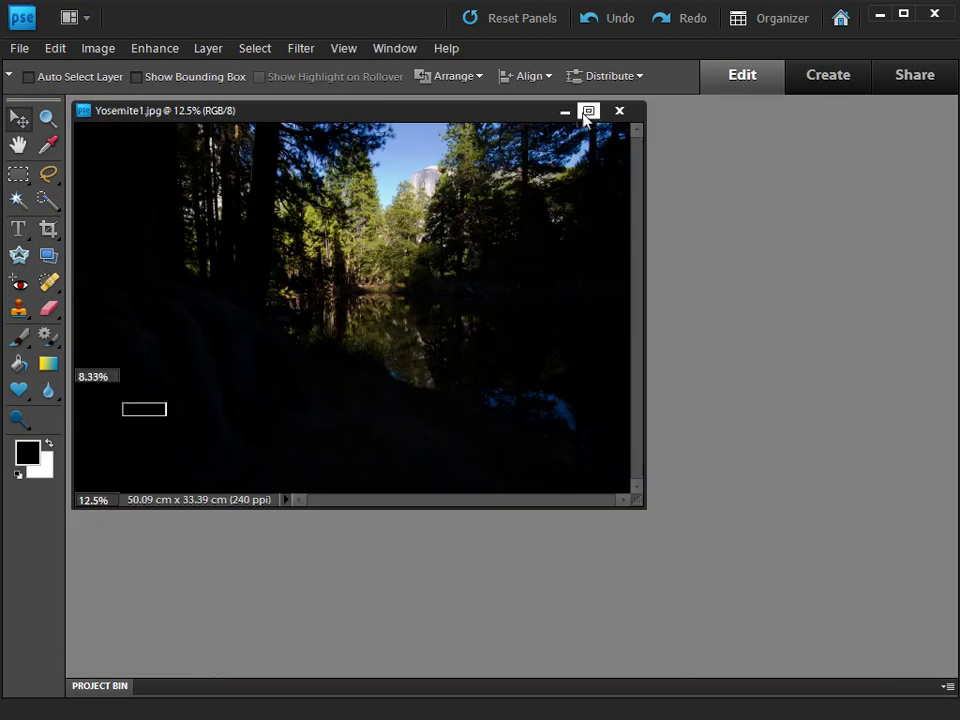
Spread out the three image windows, with Yosemite3 and Yosemite1 side by side and Yosemite2 below between them.
drag(305, 112, 758, 152)
drag(321, 150, 487, 354)
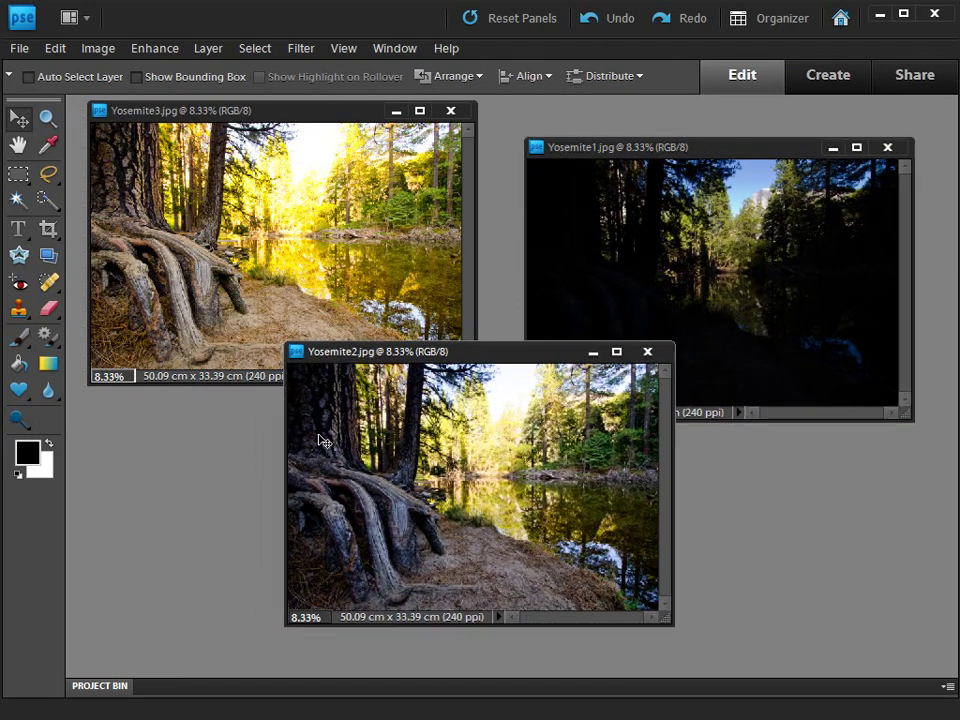
drag(293, 112, 297, 124)
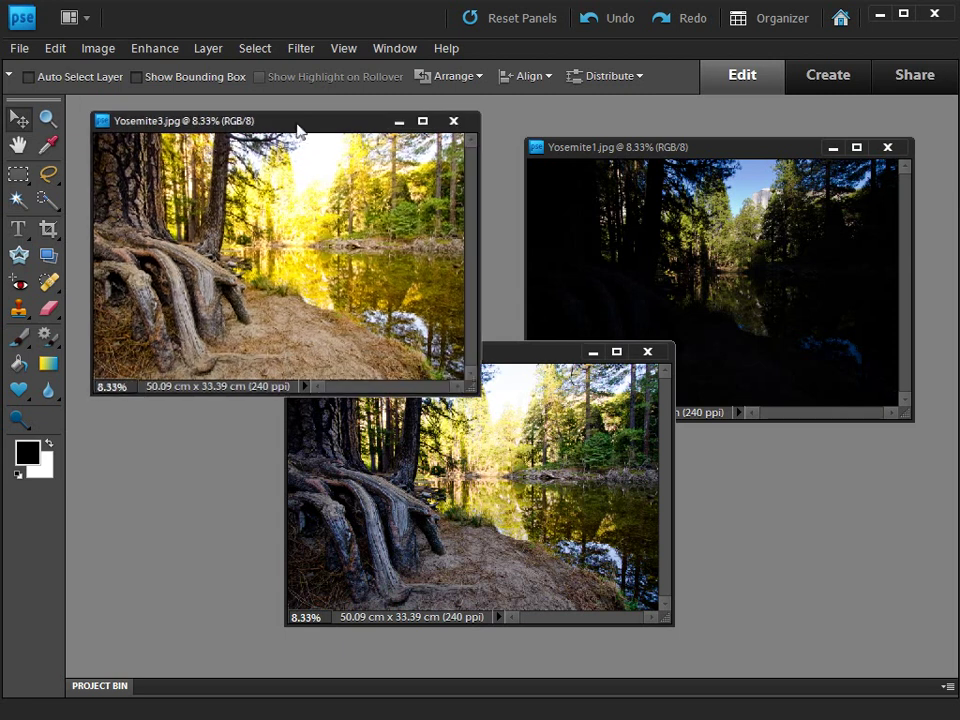